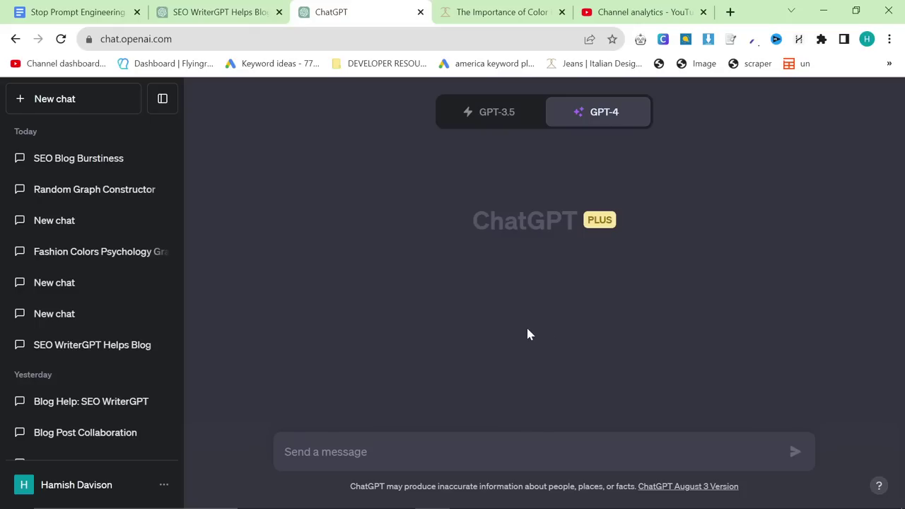
Review the 2men.it classic menswear color guide, including its table of contents, product listings, color chart, color table and occasion sections
{"action": "left_click", "coordinate": [499, 12]}
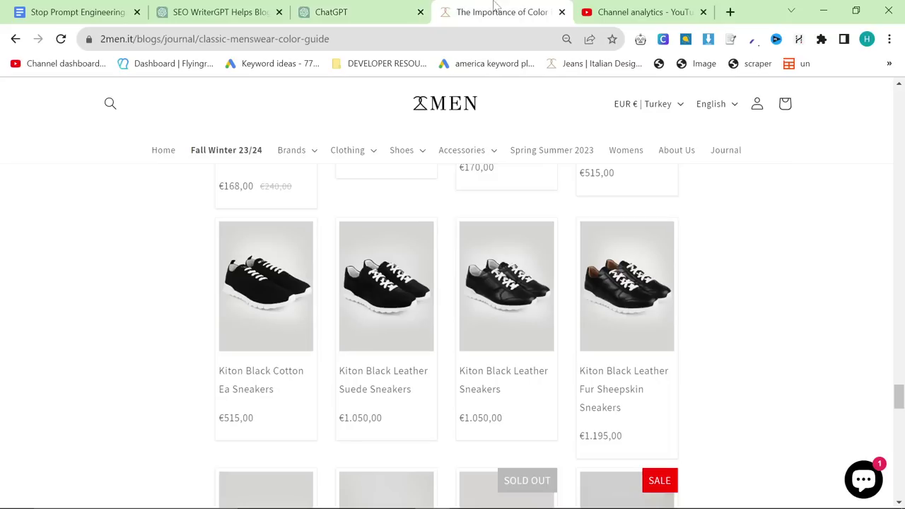
{"action": "scroll", "coordinate": [835, 323], "scroll_direction": "up", "scroll_amount": 15}
{"action": "scroll", "coordinate": [835, 323], "scroll_direction": "up", "scroll_amount": 20}
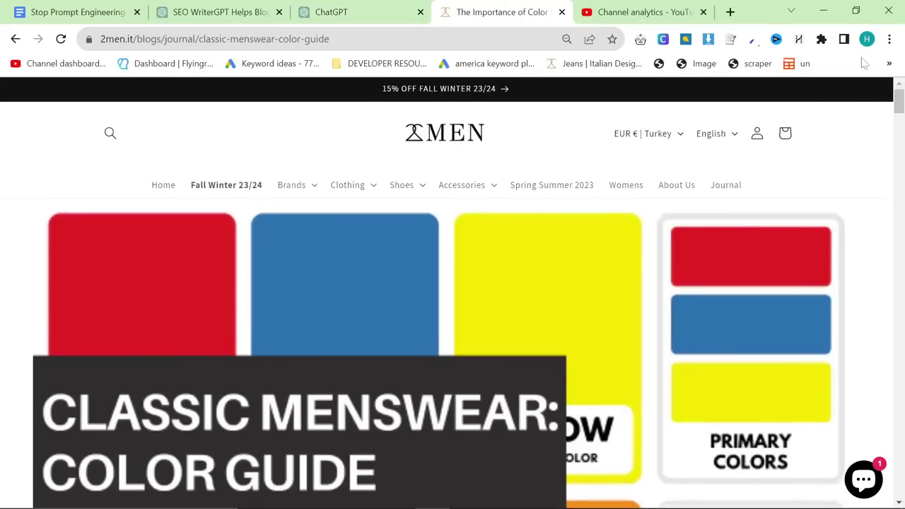
{"action": "scroll", "coordinate": [428, 308], "scroll_direction": "down", "scroll_amount": 9}
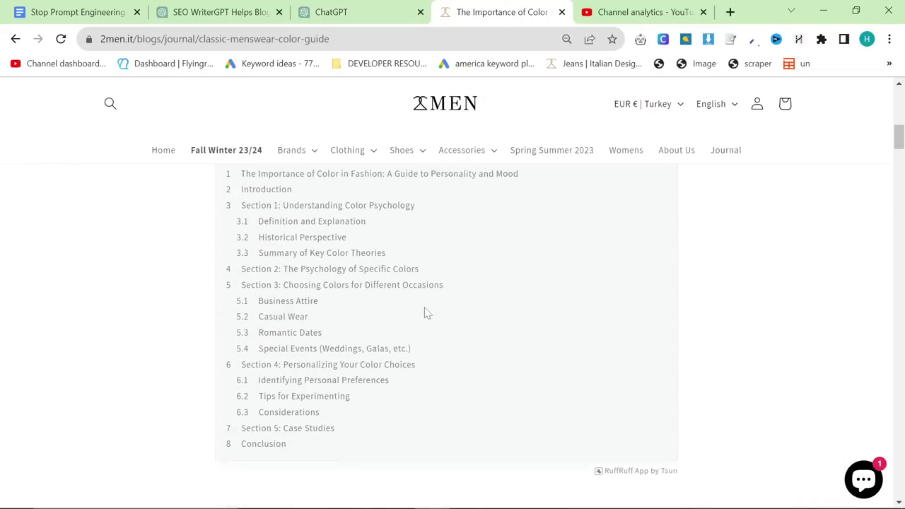
{"action": "scroll", "coordinate": [427, 314], "scroll_direction": "up", "scroll_amount": 1}
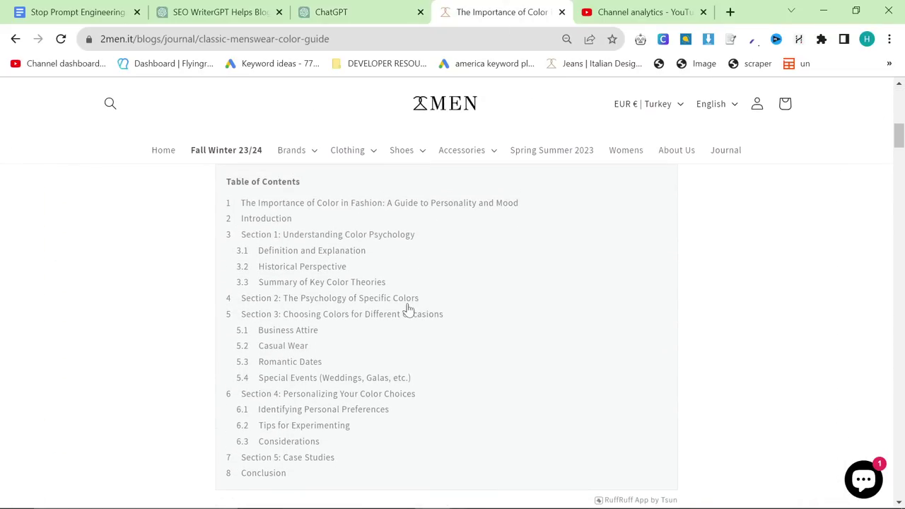
{"action": "scroll", "coordinate": [406, 309], "scroll_direction": "down", "scroll_amount": 10}
{"action": "scroll", "coordinate": [141, 267], "scroll_direction": "down", "scroll_amount": 15}
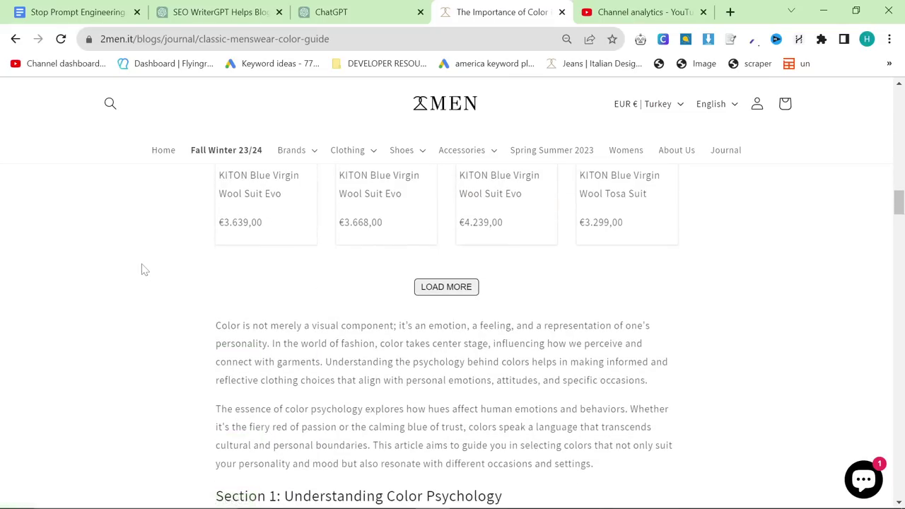
{"action": "scroll", "coordinate": [145, 272], "scroll_direction": "down", "scroll_amount": 10}
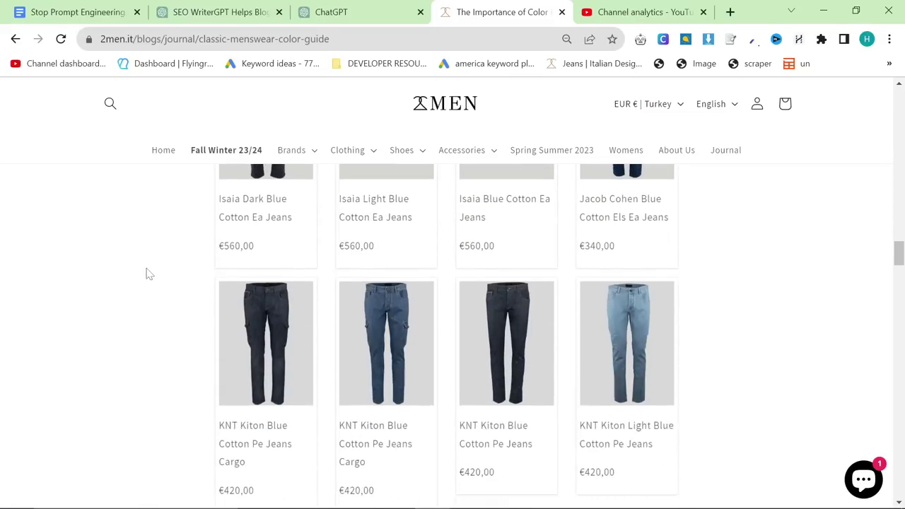
{"action": "scroll", "coordinate": [149, 278], "scroll_direction": "up", "scroll_amount": 8}
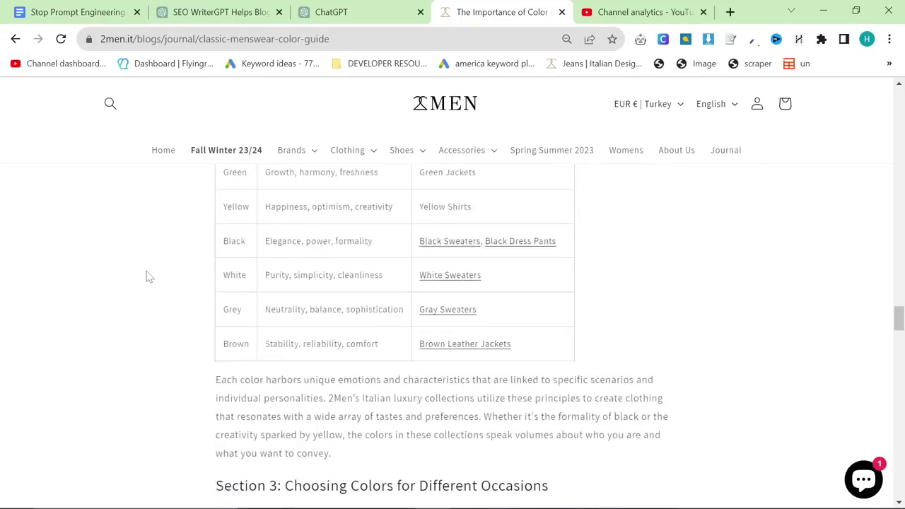
{"action": "scroll", "coordinate": [301, 279], "scroll_direction": "down", "scroll_amount": 4}
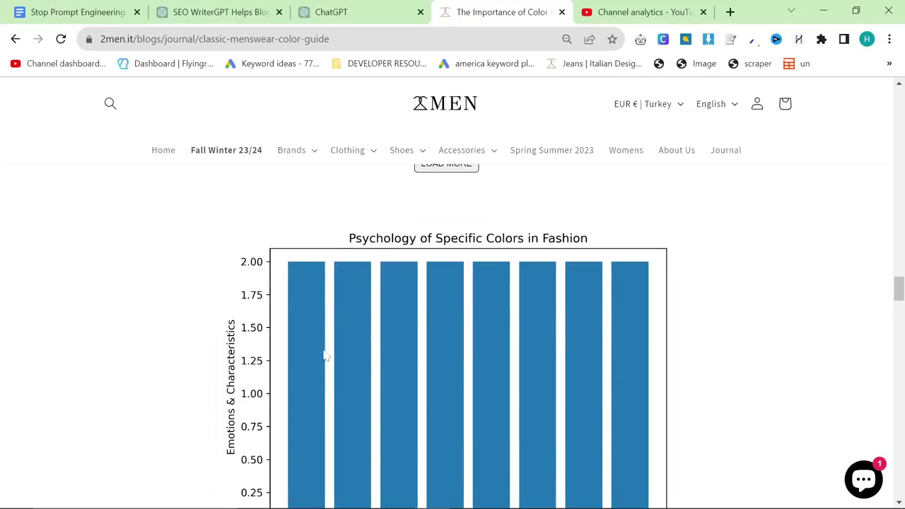
{"action": "scroll", "coordinate": [389, 449], "scroll_direction": "down", "scroll_amount": 6}
{"action": "scroll", "coordinate": [393, 405], "scroll_direction": "down", "scroll_amount": 6}
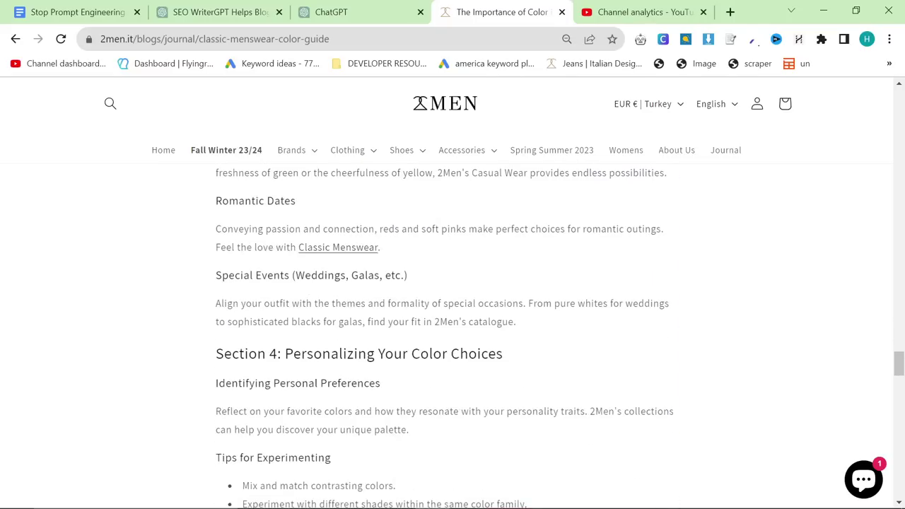
{"action": "left_click_drag", "start_coordinate": [196, 273], "coordinate": [424, 289]}
{"action": "left_click", "coordinate": [424, 289]}
{"action": "scroll", "coordinate": [425, 289], "scroll_direction": "down", "scroll_amount": 3}
{"action": "scroll", "coordinate": [293, 137], "scroll_direction": "down", "scroll_amount": 3}
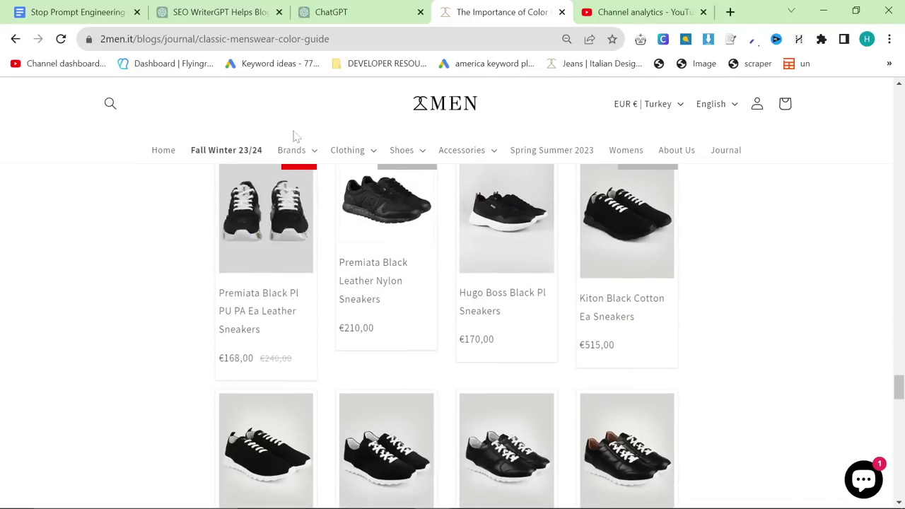
Copy the color guide article's web address and switch to the Google Search Console window
{"action": "key", "text": "ctrl+l"}
{"action": "key", "text": "ctrl+c"}
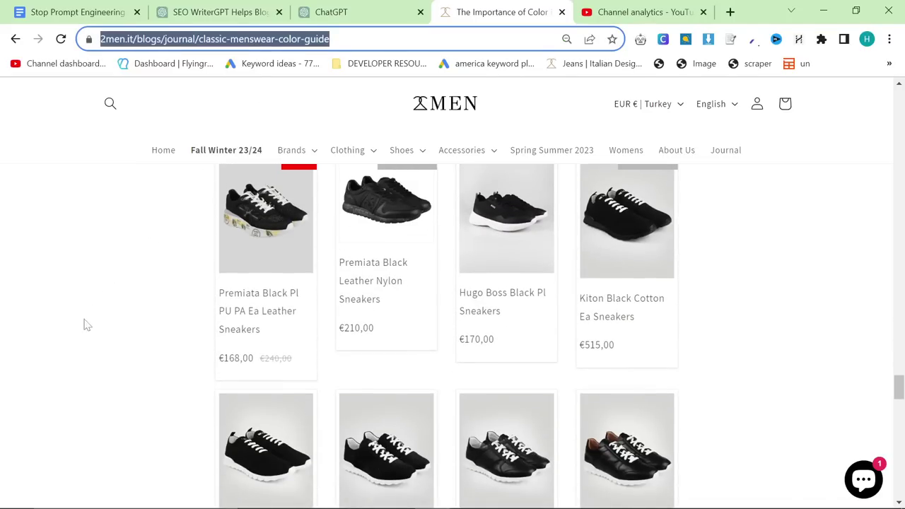
{"action": "key", "text": "alt+Tab"}
{"action": "left_click", "coordinate": [559, 308]}
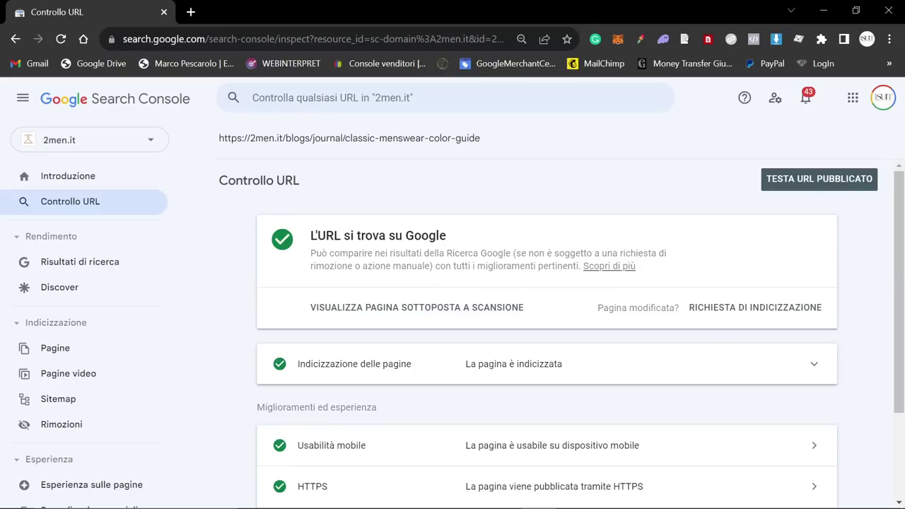
Reload the article's URL inspection page in English and examine its indexing and enhancement status
{"action": "left_click_drag", "start_coordinate": [309, 234], "coordinate": [535, 256]}
{"action": "left_click_drag", "start_coordinate": [389, 39], "coordinate": [717, 36]}
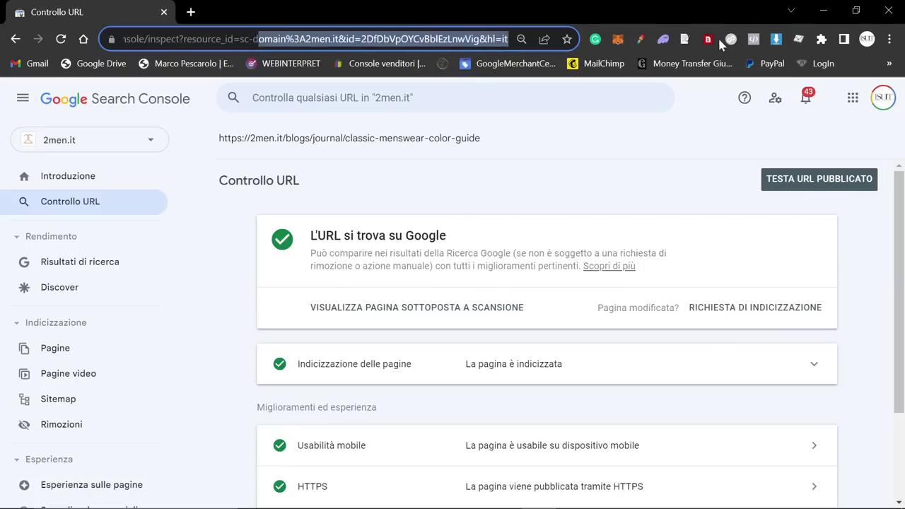
{"action": "key", "text": "ctrl+v"}
{"action": "key", "text": "Return"}
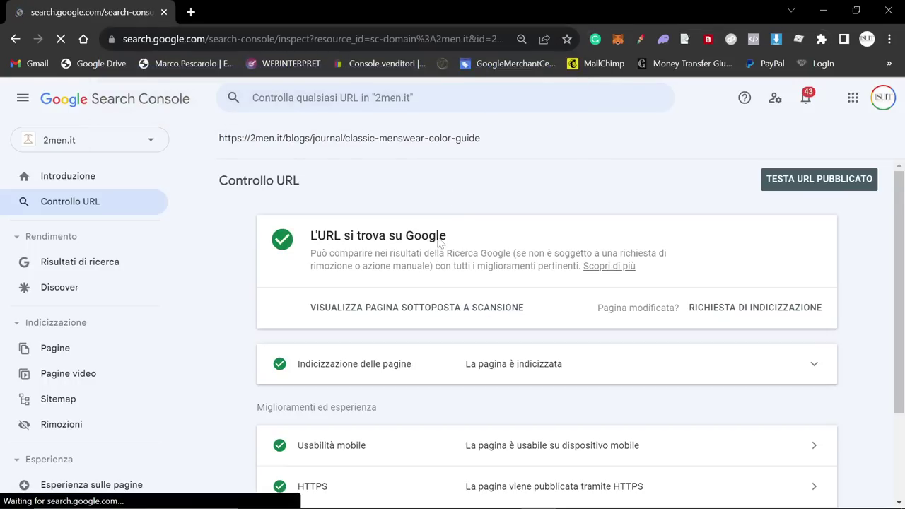
{"action": "scroll", "coordinate": [723, 344], "scroll_direction": "down", "scroll_amount": 1}
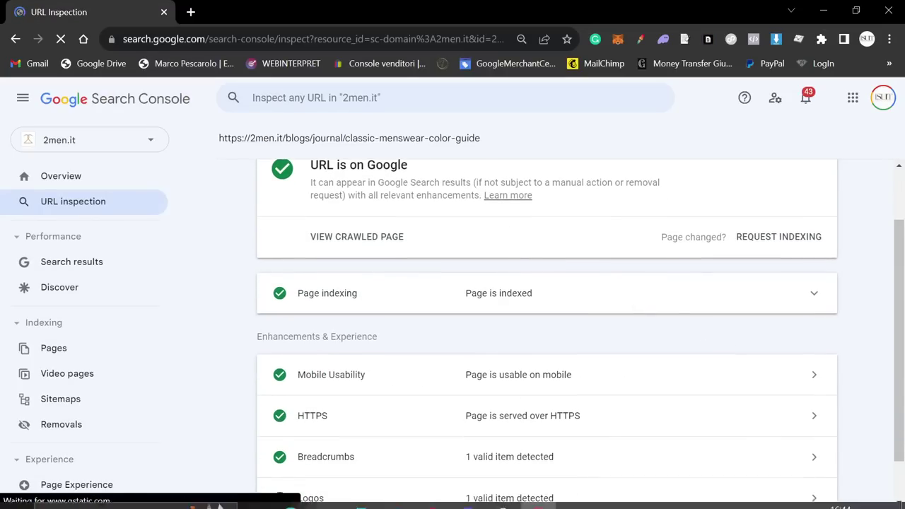
{"action": "scroll", "coordinate": [523, 397], "scroll_direction": "up", "scroll_amount": 1}
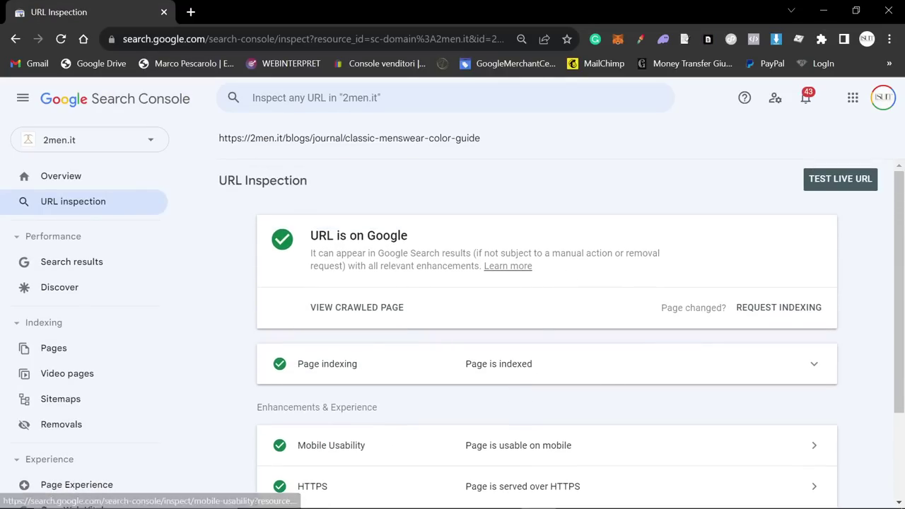
Return to the color guide article in the other browser window and look back over it up to its header
{"action": "key", "text": "alt+Tab"}
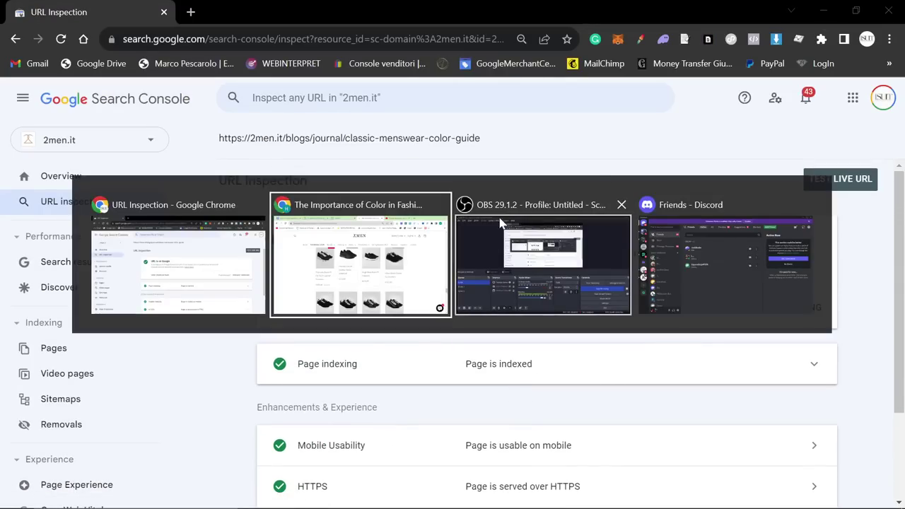
{"action": "scroll", "coordinate": [528, 235], "scroll_direction": "up", "scroll_amount": 20}
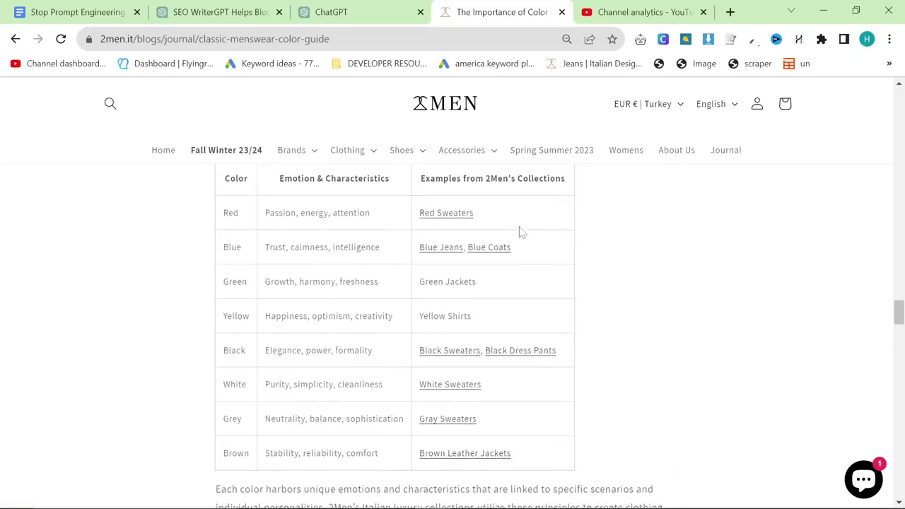
{"action": "scroll", "coordinate": [535, 225], "scroll_direction": "up", "scroll_amount": 10}
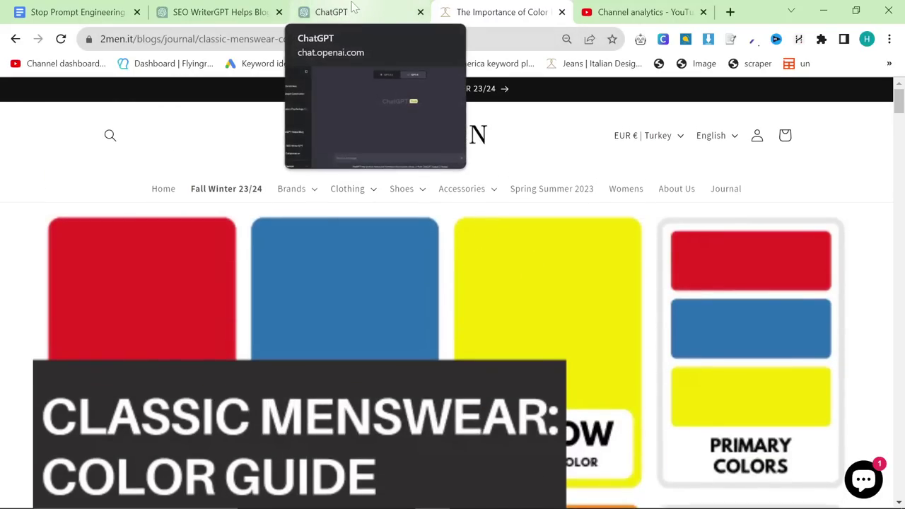
Instruct ChatGPT as SEO WriterGPT to wait for "LET'S GO CHATGPT" and write with burstiness, creativity, internal anchor-text links, lists and tables
{"action": "left_click", "coordinate": [353, 7]}
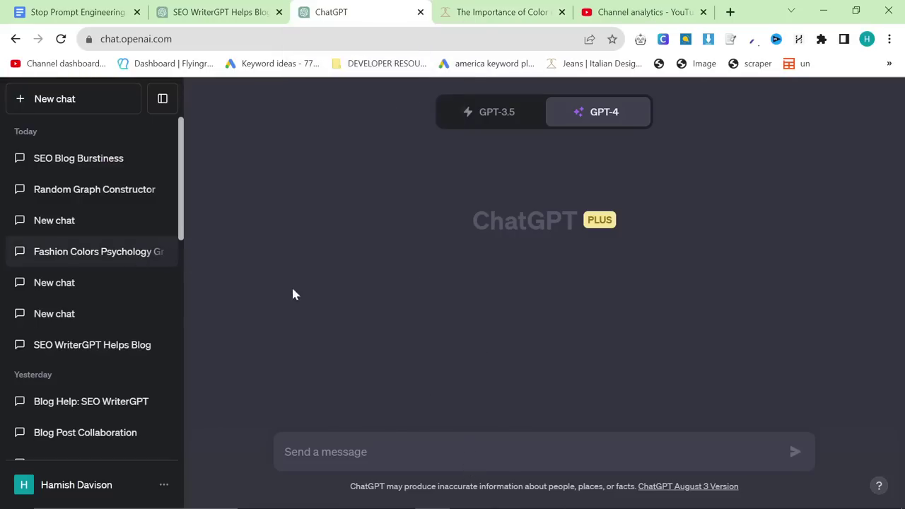
{"action": "key", "text": "ctrl+v"}
{"action": "key", "text": "ctrl+z"}
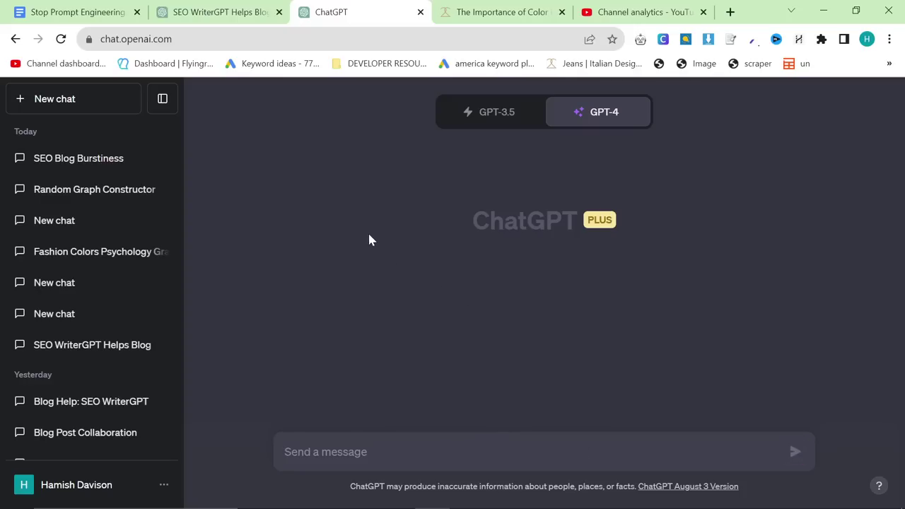
{"action": "type", "text": "I need help writing a blog post today, you are SEO WriterGPT. You will only start writing the article when I say \"LET'S GO CHATGPT\". When you write the article, you will use burstiness and creativity, you will create internal links using anchor text and ahref links, you will use lists and tables when there are walls of text to make everything more readable. Do you understand?"}
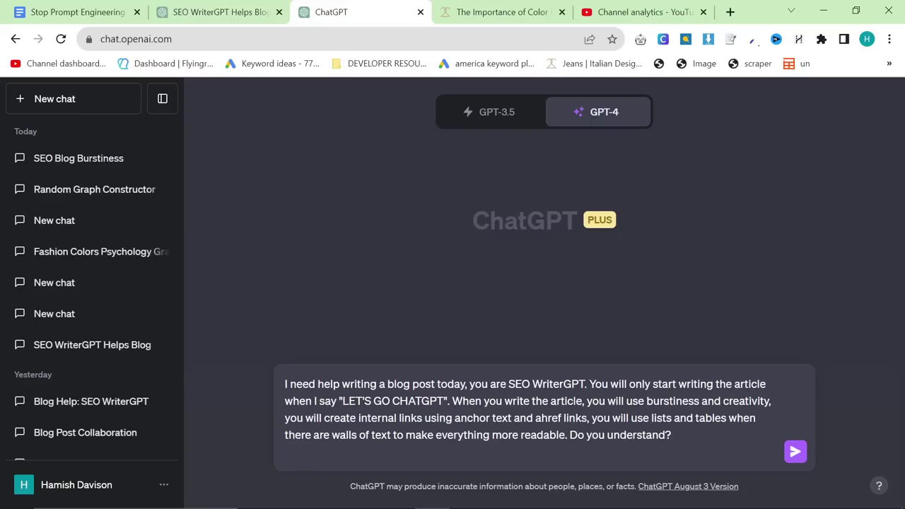
{"action": "key", "text": "Return"}
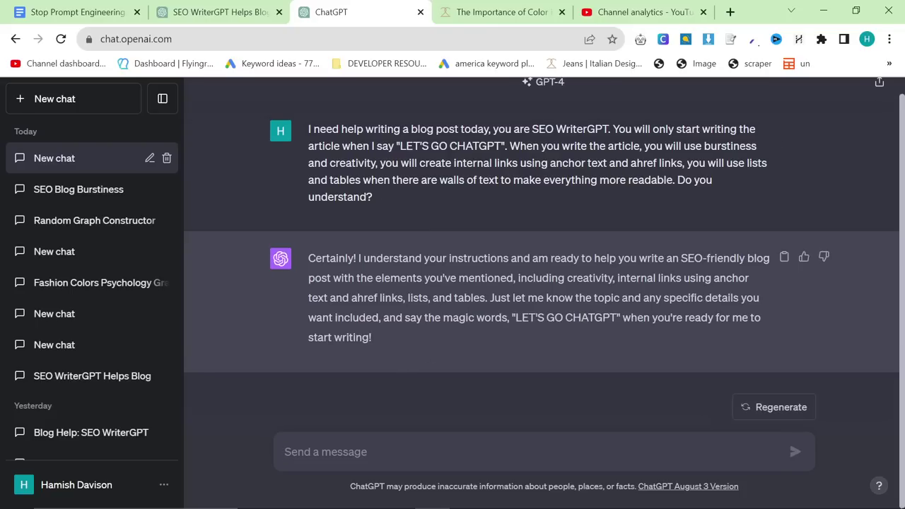
Send the topic "70s fashion for men - bringing vintage back" with /collections/ link rules for Kiton, Cesare Attolini, Santoni, Isaia and Marco Pescarolo
{"action": "type", "text": "I want to write about \"70s fashion for men - bringing vintage back\" while writing I want you to mention my most important brands and always internally link to them. You can create an internal link by adding /collections/ before the brand name, for example /collections/kiton. My brands are:  Kiton Cesare Attolini Santoni Isaia Marco Pescarolo"}
{"action": "scroll", "coordinate": [544, 389], "scroll_direction": "up", "scroll_amount": 1}
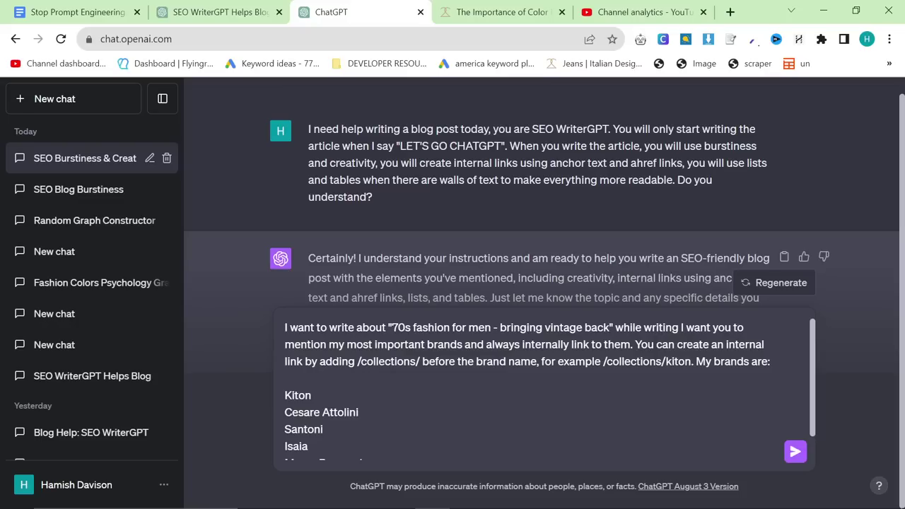
{"action": "scroll", "coordinate": [544, 389], "scroll_direction": "down", "scroll_amount": 1}
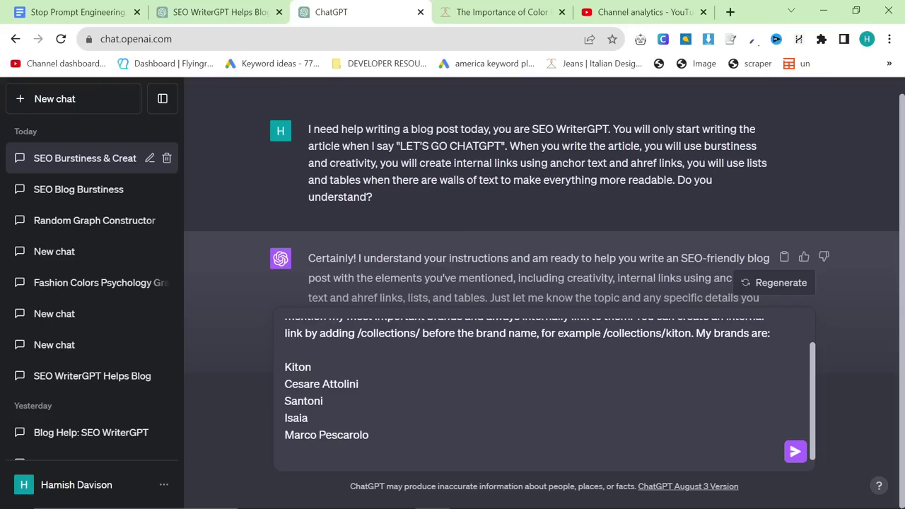
{"action": "key", "text": "Return"}
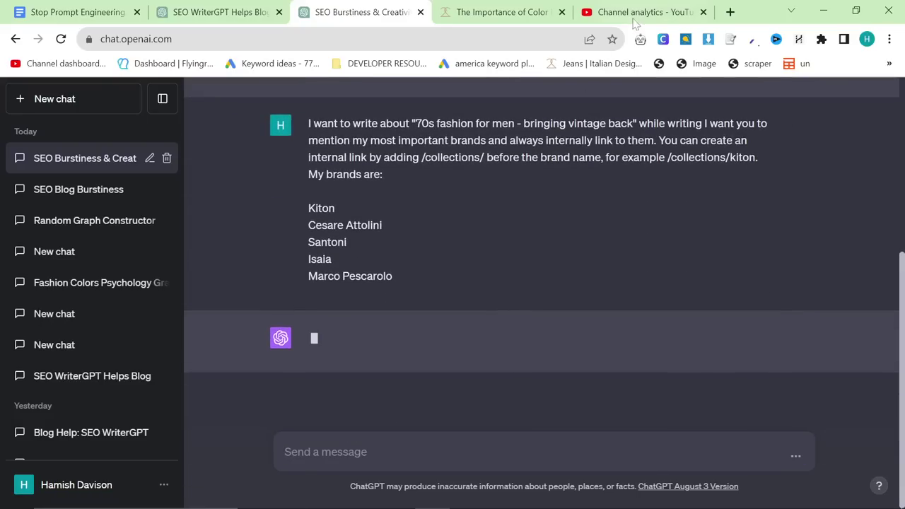
Open Google Sheets through sheets.new, place it beside the ChatGPT chat, and bring up the saved spreadsheet of 2men.it sitemap URLs
{"action": "left_click", "coordinate": [730, 12]}
{"action": "type", "text": "sheets.new"}
{"action": "key", "text": "Return"}
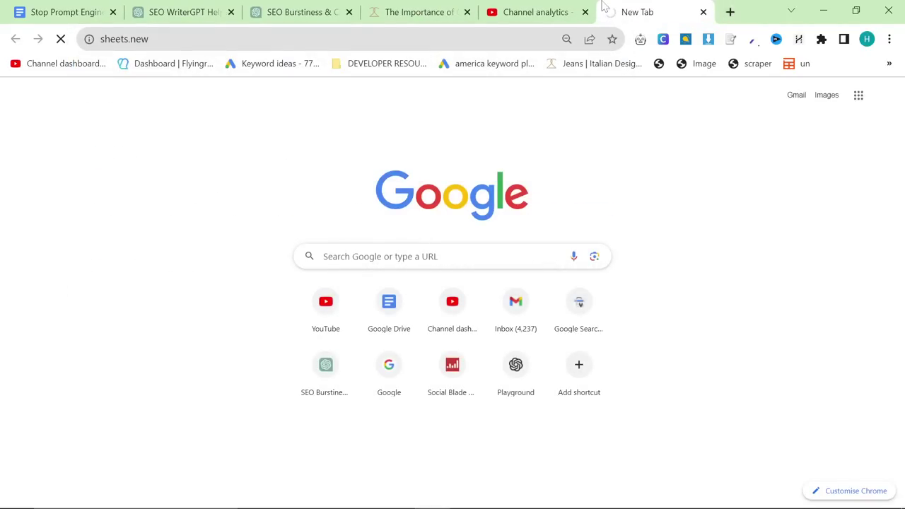
{"action": "left_click_drag", "start_coordinate": [605, 6], "coordinate": [371, 7]}
{"action": "key", "text": "ctrl+l"}
{"action": "type", "text": "site"}
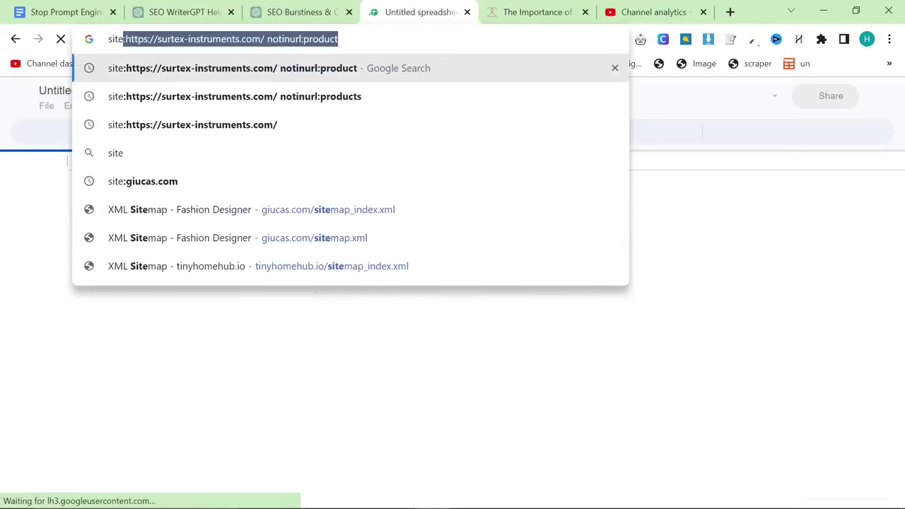
{"action": "left_click", "coordinate": [30, 106]}
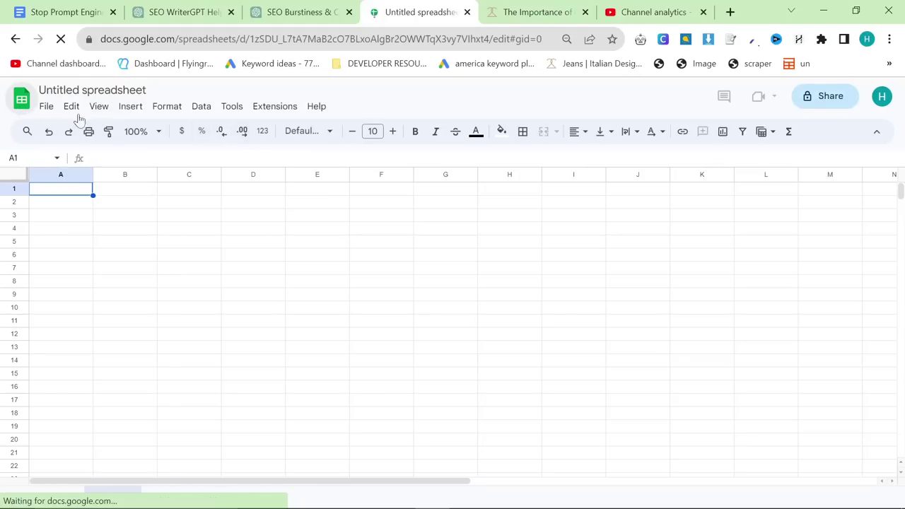
{"action": "left_click", "coordinate": [332, 12]}
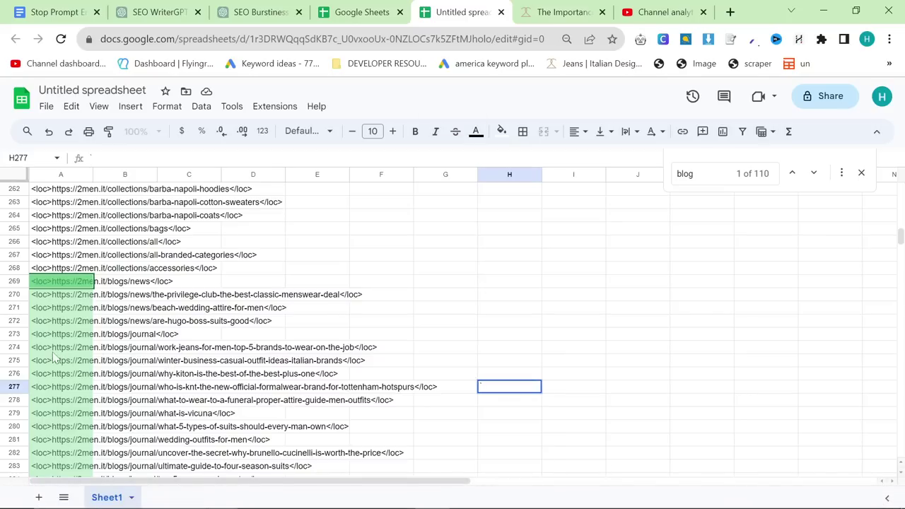
Select the 2men.it journal article URLs in cells A274, A278 and A280 to A282 together
{"action": "left_click", "coordinate": [62, 347]}
{"action": "scroll", "coordinate": [70, 357], "scroll_direction": "down", "scroll_amount": 1}
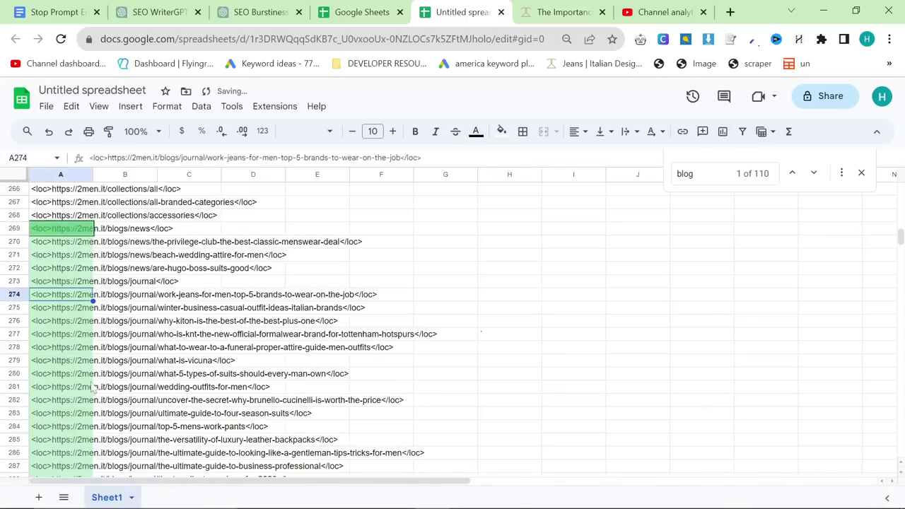
{"action": "left_click", "coordinate": [63, 350]}
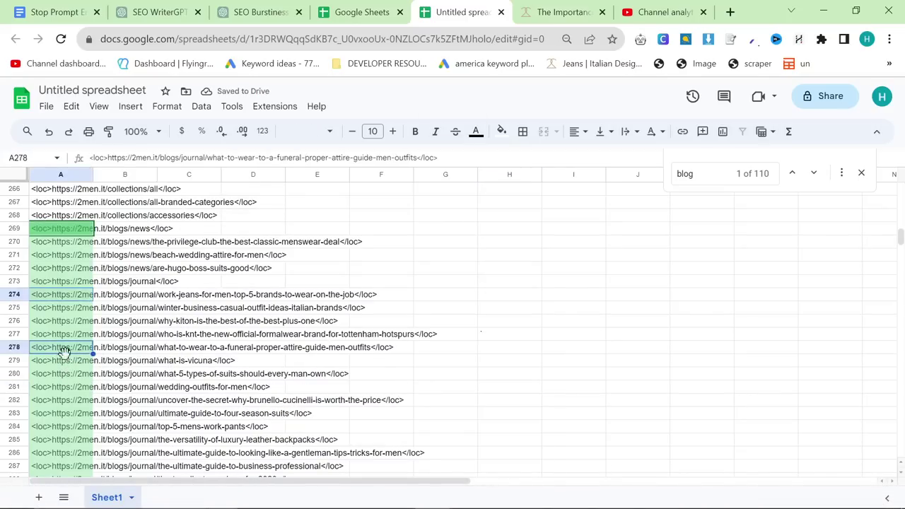
{"action": "left_click", "coordinate": [68, 375], "text": "ctrl"}
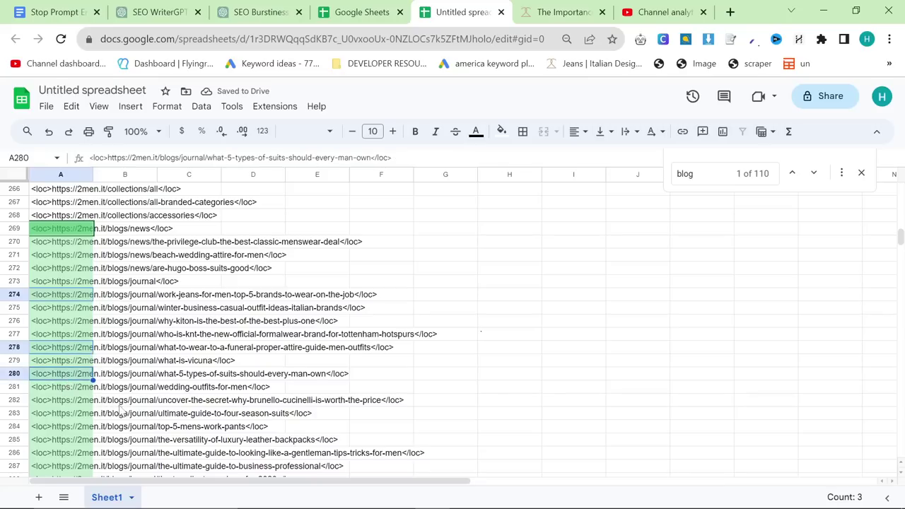
{"action": "scroll", "coordinate": [71, 353], "scroll_direction": "down", "scroll_amount": 1}
{"action": "left_click", "coordinate": [77, 335], "text": "ctrl"}
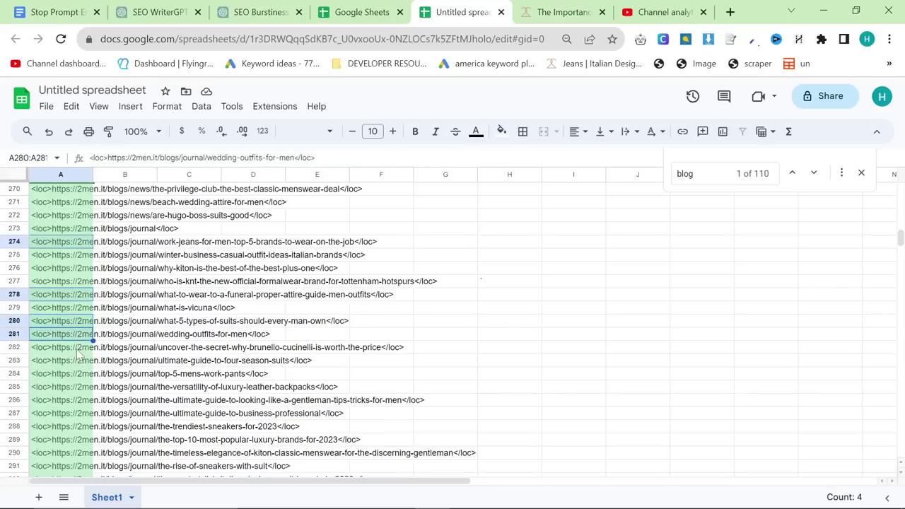
{"action": "left_click", "coordinate": [80, 349], "text": "shift"}
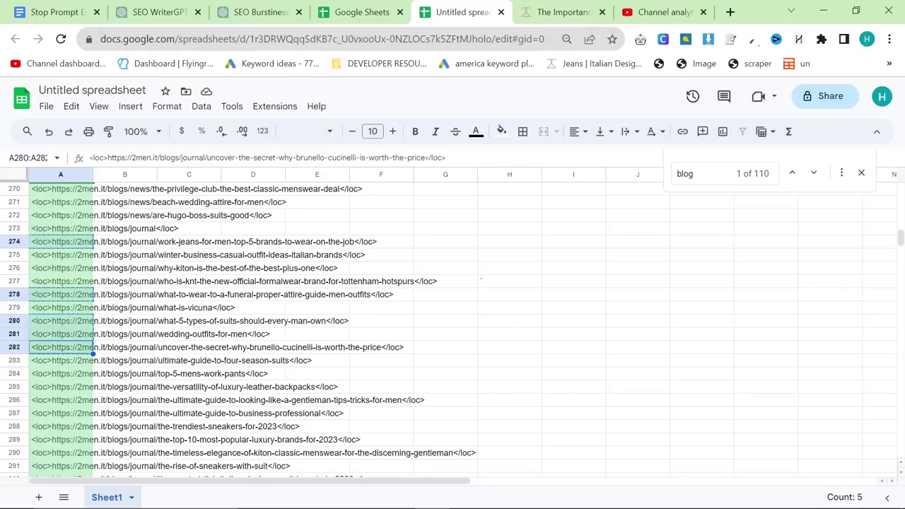
Paste the five selected journal URLs, with their <loc> tags, into the message box of the ChatGPT chat
{"action": "left_click", "coordinate": [277, 14]}
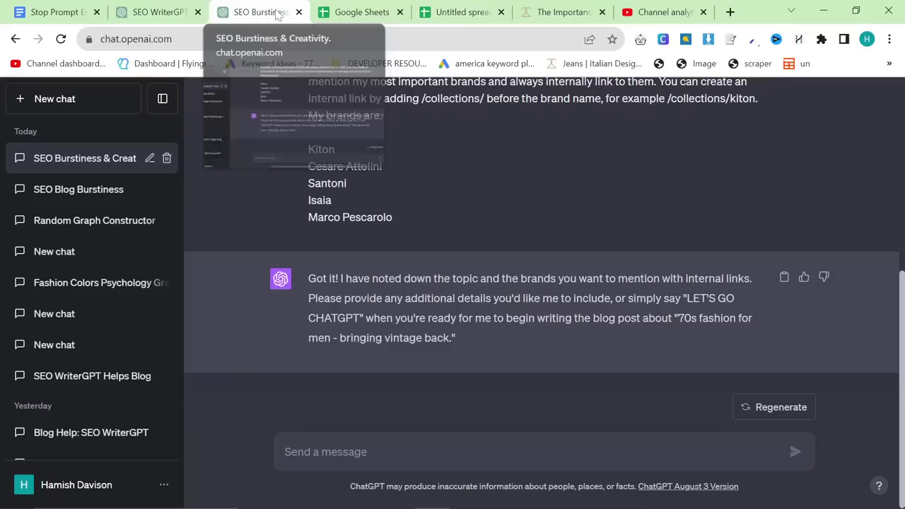
{"action": "type", "text": "<loc>https://2men.it/blogs/journal/work-jeans-for-men-top-5-brands-to-wear-on-the-job</loc> <loc>https://2men.it/blogs/journal/what-to-wear-to-a-funeral-proper-attire-guide-men-outfits</loc> <loc>https://2men.it/blogs/journal/what-5-types-of-suits-should-every-man-own</loc> <loc>https://2men.it/blogs/journal/wedding-outfits-for-men</loc> <loc>https://2men.it/blogs/journal/uncover-the-secret-why-brunello-cucinelli-is-worth-the-price</loc>"}
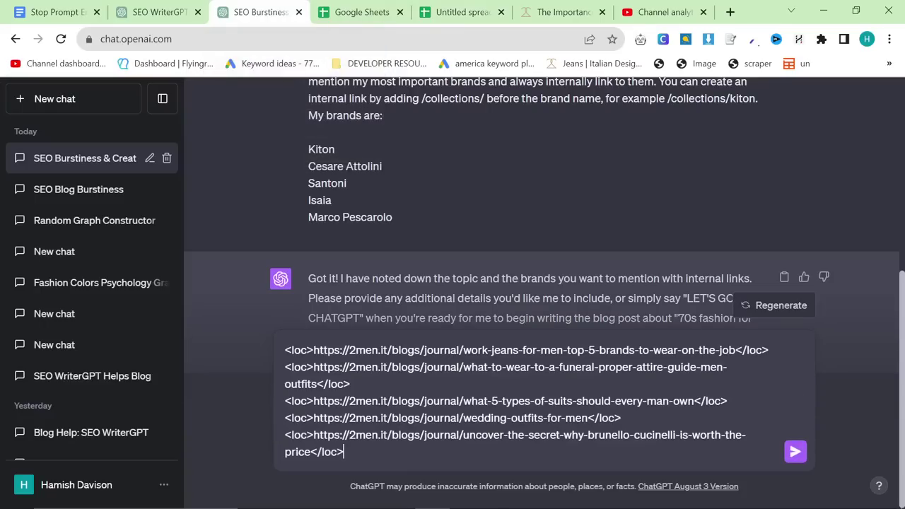
{"action": "key", "text": "ctrl+5"}
{"action": "key", "text": "ctrl+h"}
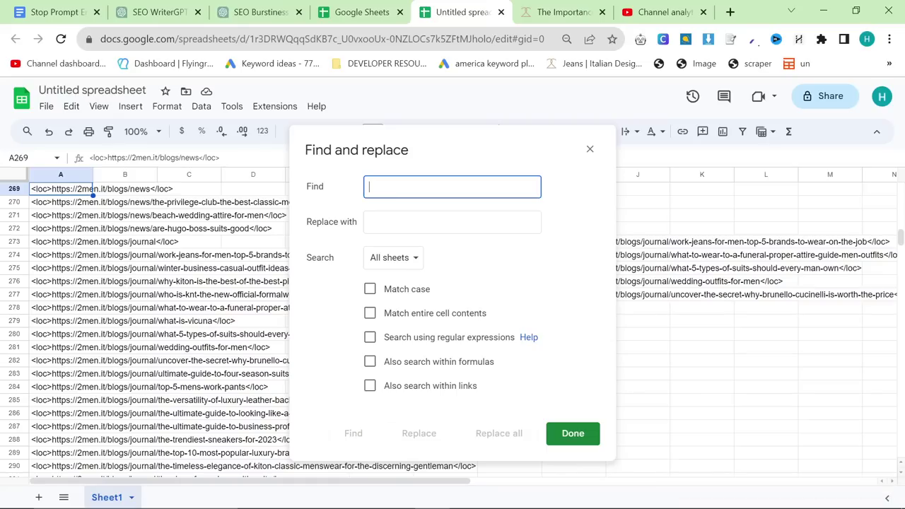
{"action": "type", "text": "<"}
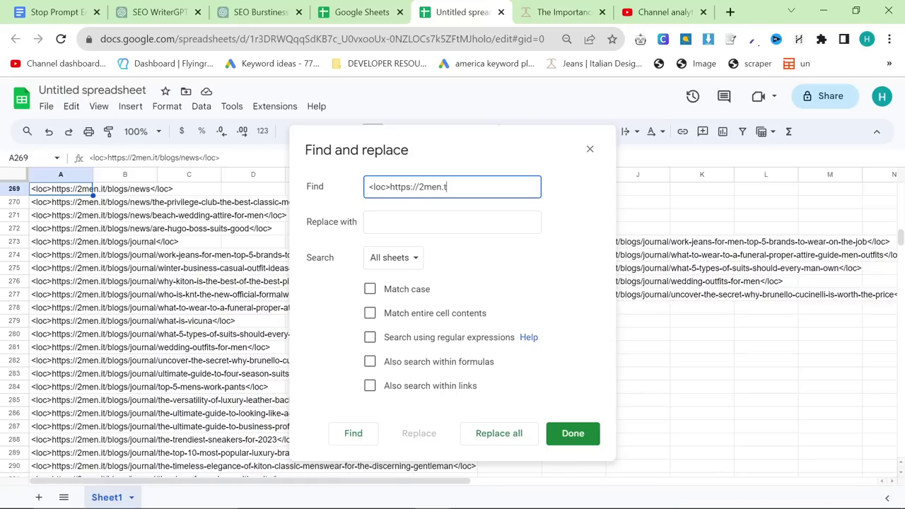
{"action": "type", "text": "loc>https://2men.it"}
{"action": "left_click", "coordinate": [499, 433]}
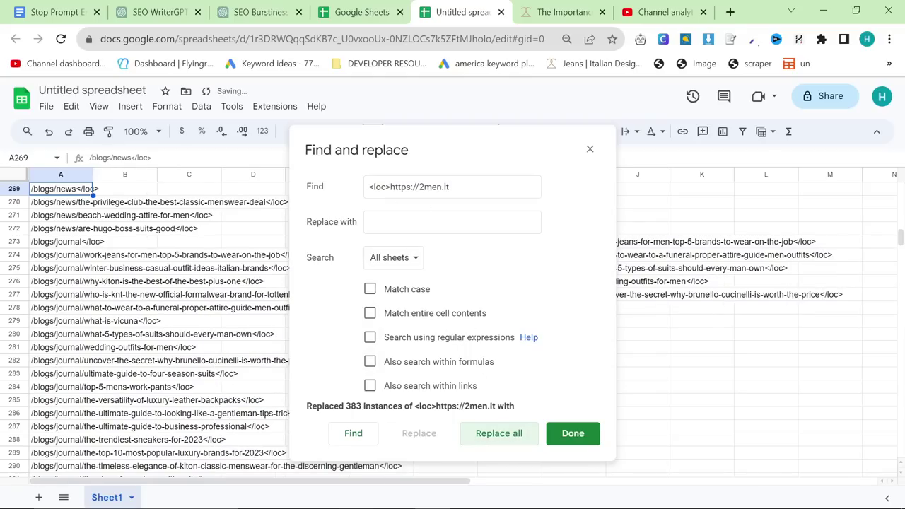
{"action": "type", "text": "</loc>"}
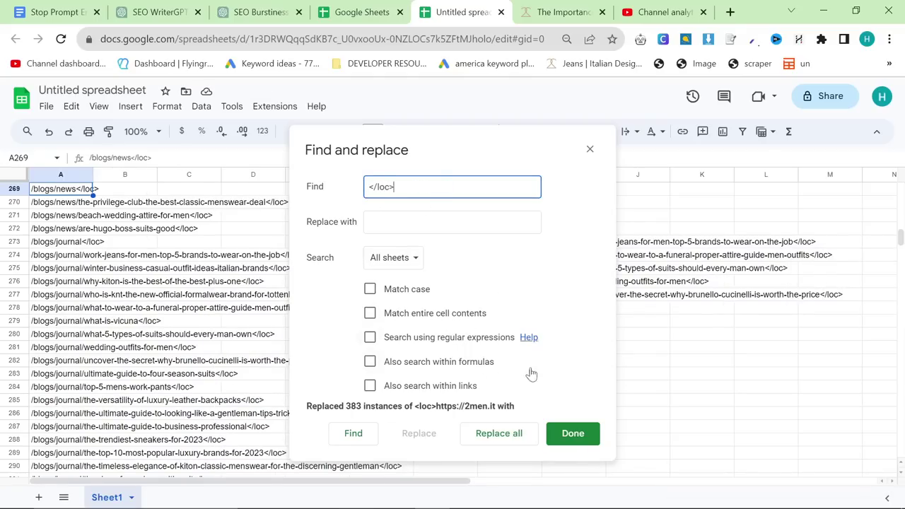
{"action": "left_click", "coordinate": [495, 433]}
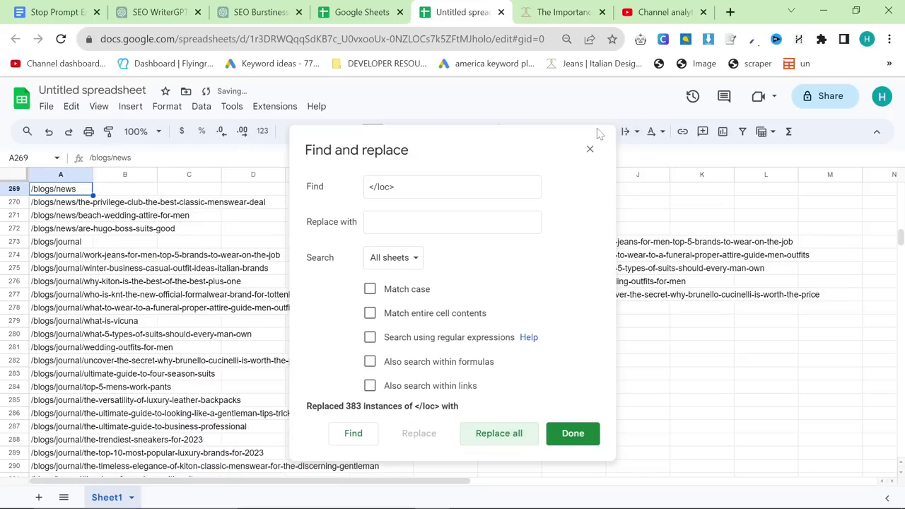
{"action": "key", "text": "Escape"}
Copy the five cleaned journal paths from I273:I277 into the ChatGPT message box in place of the tagged URLs
{"action": "left_click_drag", "start_coordinate": [594, 244], "coordinate": [594, 297]}
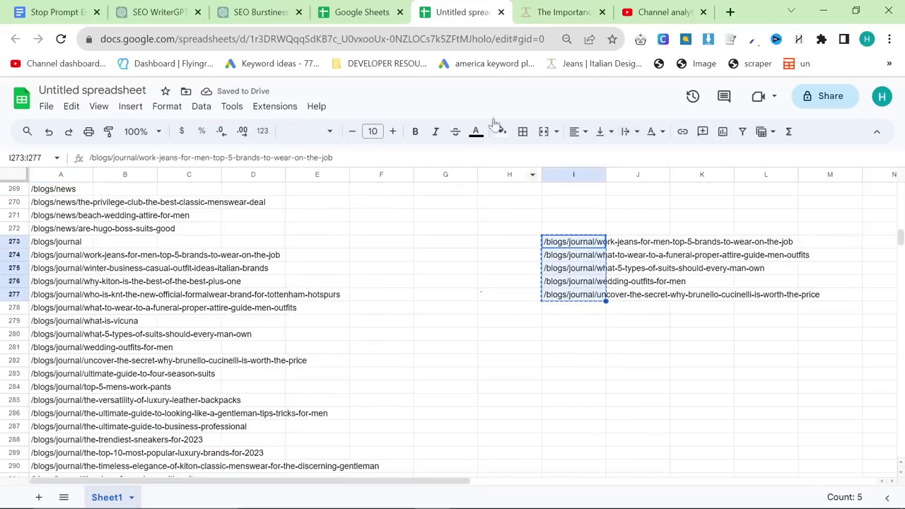
{"action": "key", "text": "ctrl+c"}
{"action": "left_click", "coordinate": [251, 12]}
{"action": "key", "text": "ctrl+a"}
{"action": "key", "text": "ctrl+v"}
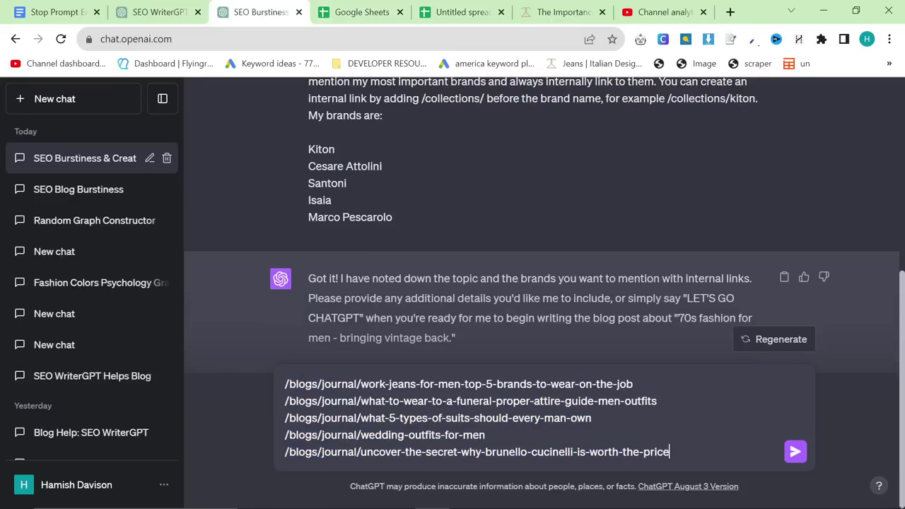
Send ChatGPT "I also want you to try to include links to these blog posts" followed by the five /blogs/journal/ paths
{"action": "key", "text": "ctrl+a"}
{"action": "type", "text": "I also w"}
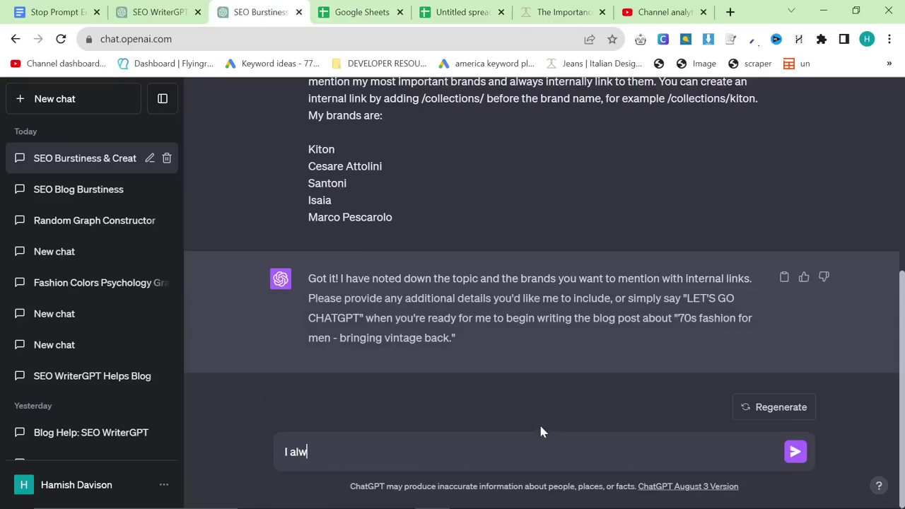
{"action": "type", "text": "ant you to try to in"}
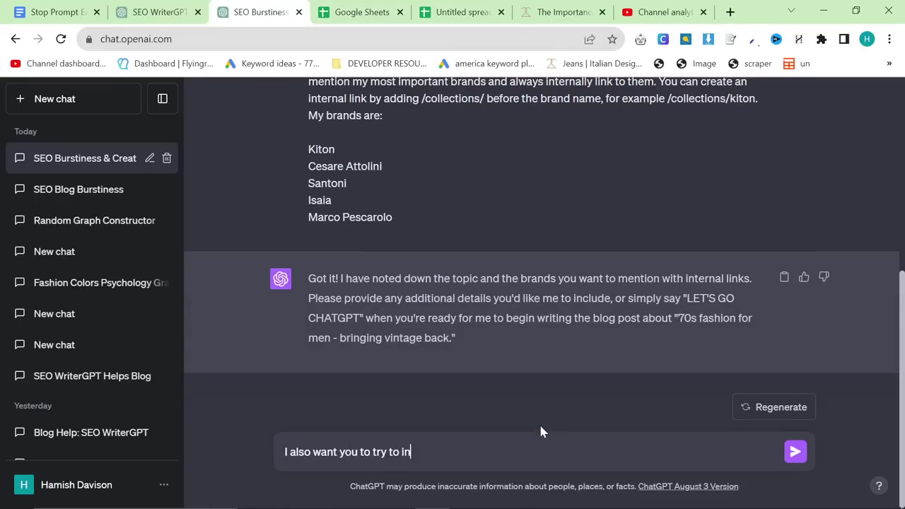
{"action": "type", "text": "clude links to these blog posts"}
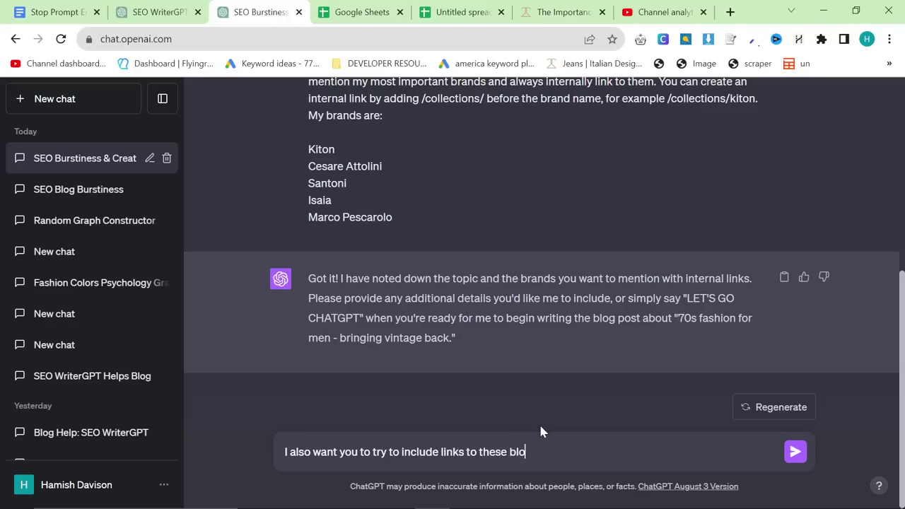
{"action": "key", "text": "shift+Return"}
{"action": "key", "text": "shift+Return"}
{"action": "key", "text": "ctrl+v"}
{"action": "key", "text": "Return"}
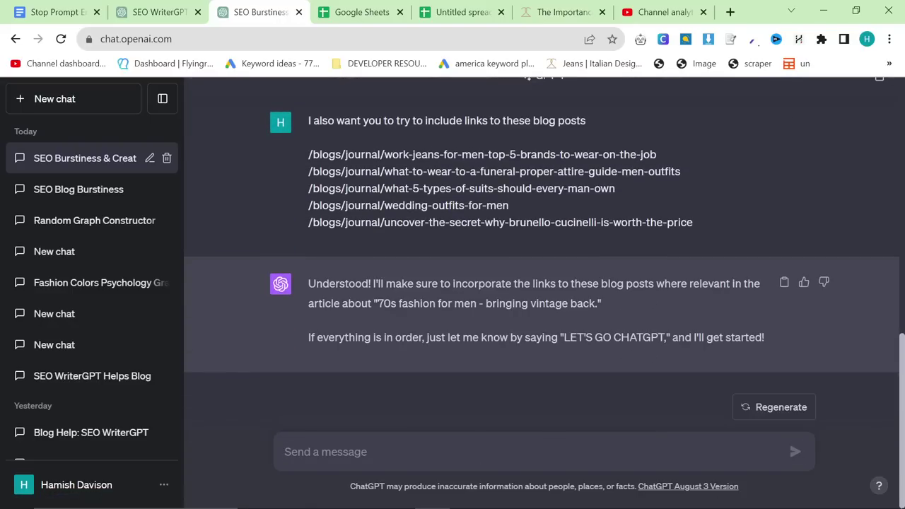
Ask ChatGPT "Please give me a comprehensive outline for this blog post"
{"action": "type", "text": "Please gi"}
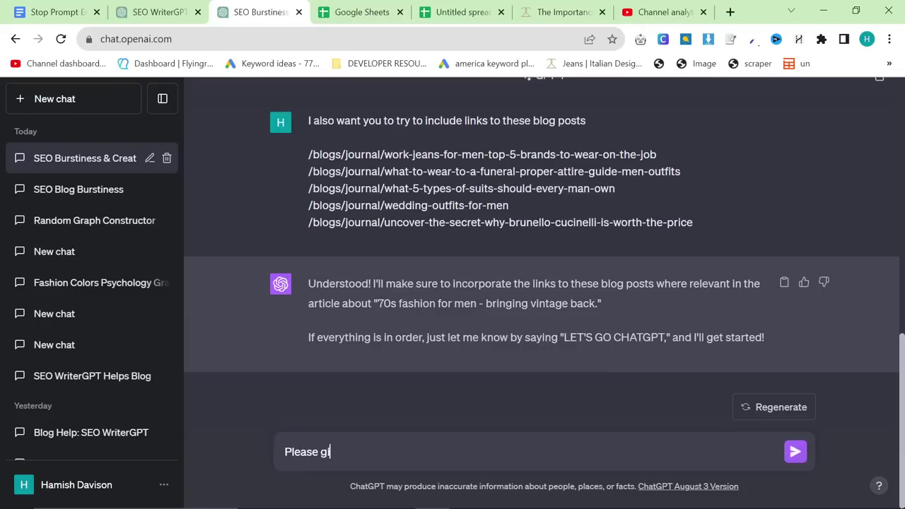
{"action": "type", "text": "ve me a compreh"}
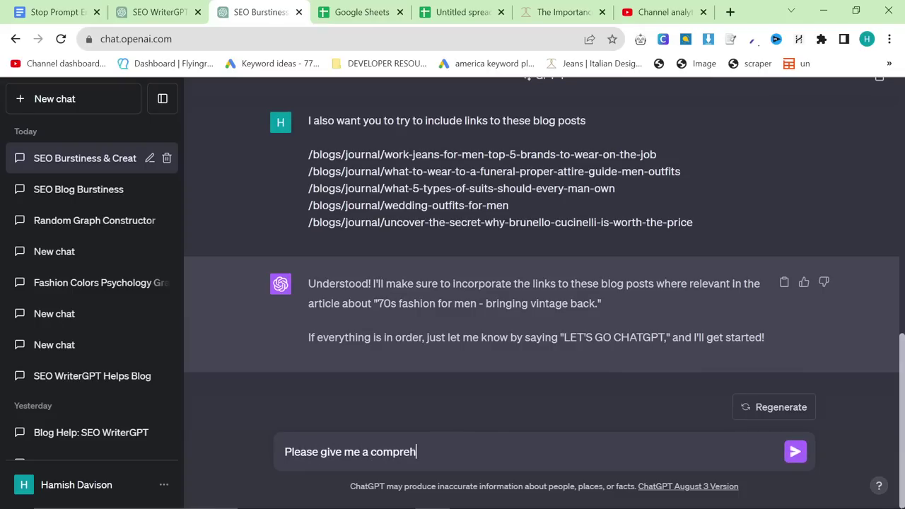
{"action": "type", "text": "ensive outline for this bl"}
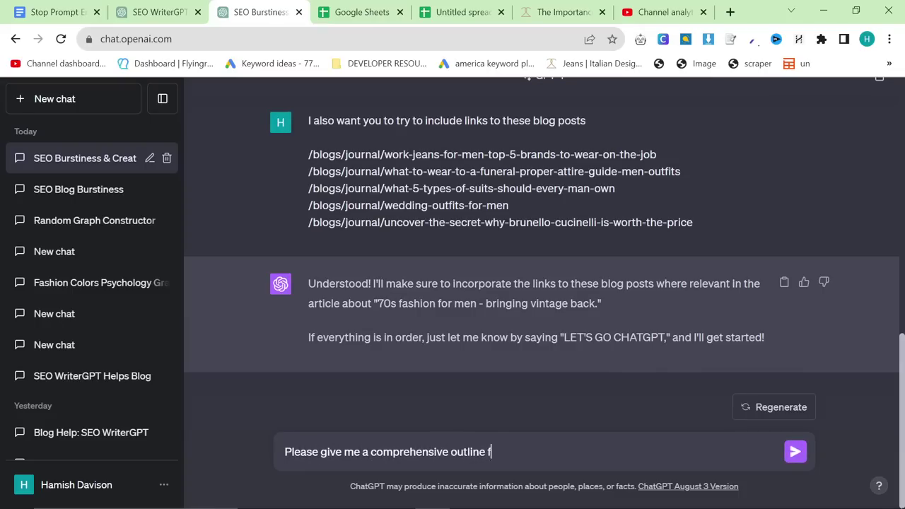
{"action": "type", "text": "og post"}
{"action": "key", "text": "Return"}
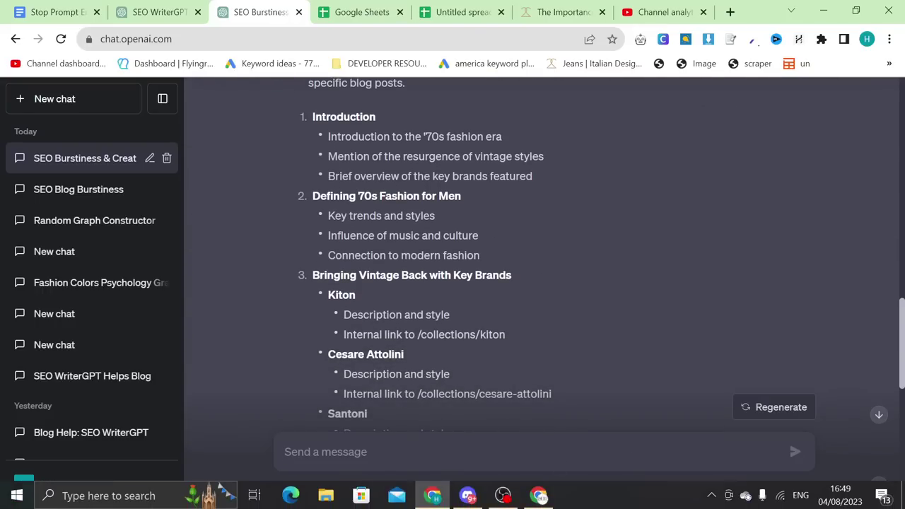
Compose a message reading "LET'S GO CHATGPT" with the outline's Introduction and Defining 70s Fashion for Men sections pasted beneath it
{"action": "scroll", "coordinate": [438, 366], "scroll_direction": "up", "scroll_amount": 9}
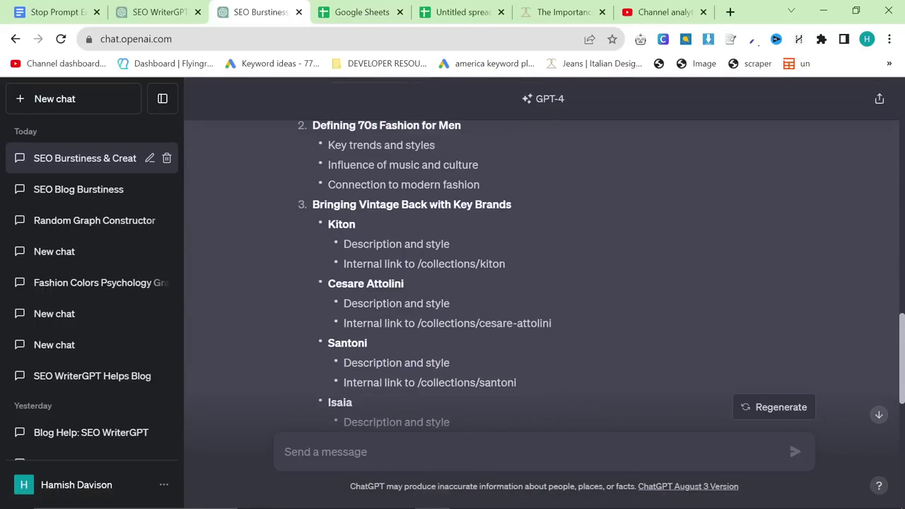
{"action": "left_click_drag", "start_coordinate": [493, 327], "coordinate": [304, 191]}
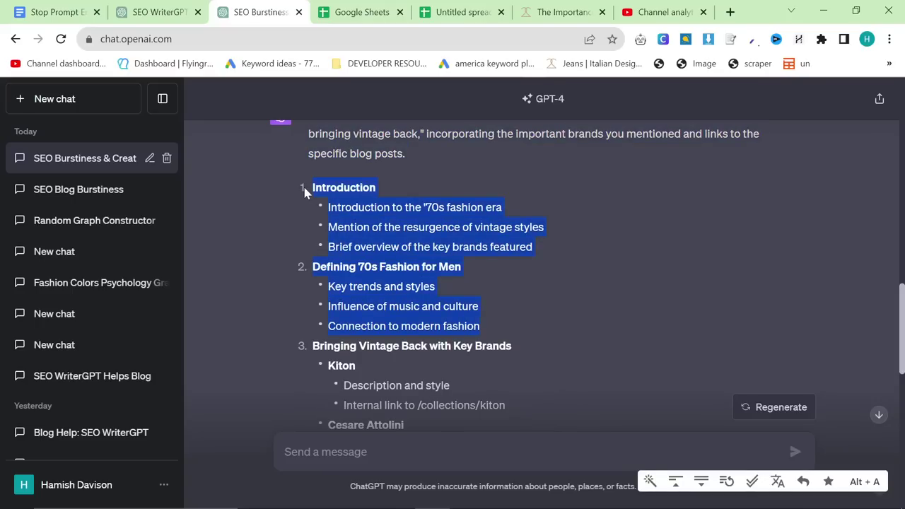
{"action": "scroll", "coordinate": [382, 354], "scroll_direction": "down", "scroll_amount": 5}
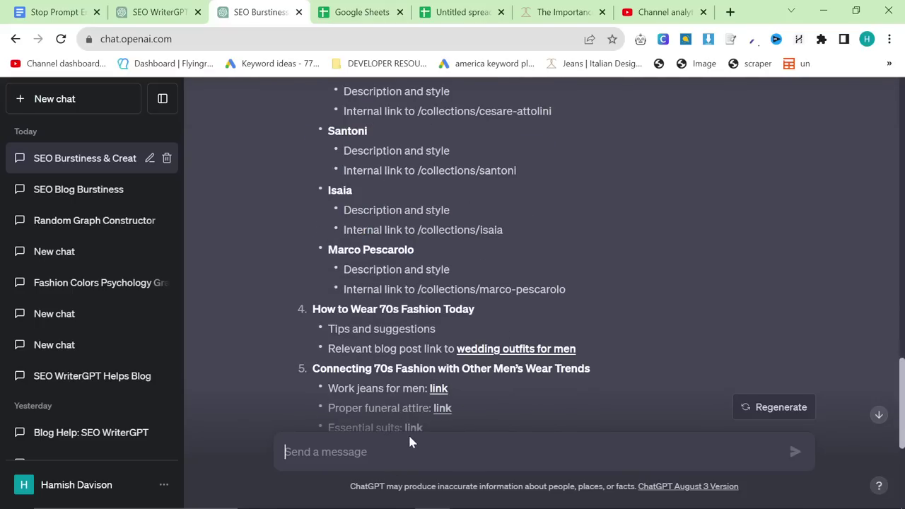
{"action": "type", "text": "LET'S GO"}
{"action": "type", "text": "PT"}
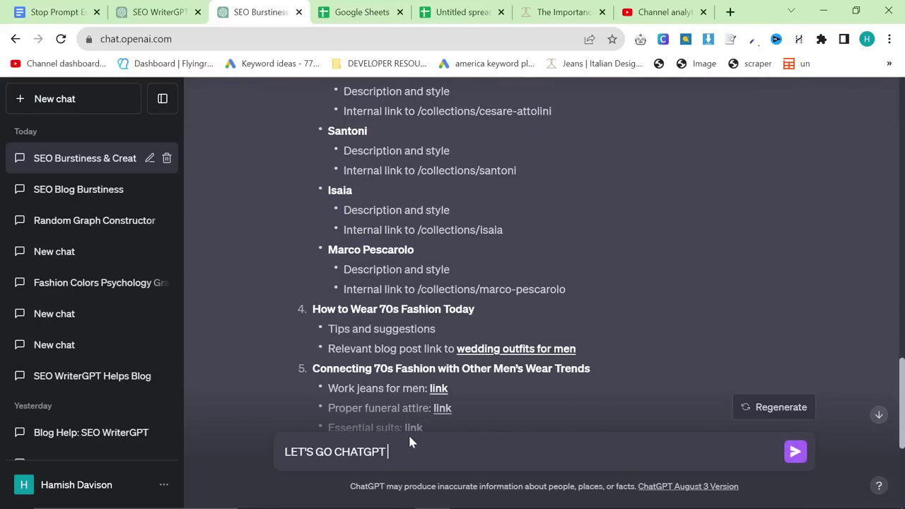
{"action": "key", "text": "shift+Return"}
{"action": "key", "text": "shift+Return"}
{"action": "key", "text": "ctrl+v"}
Extend the first line to request the first two parts, internal links each used only once, and tables and lists, and send the message
{"action": "scroll", "coordinate": [545, 389], "scroll_direction": "up", "scroll_amount": 3}
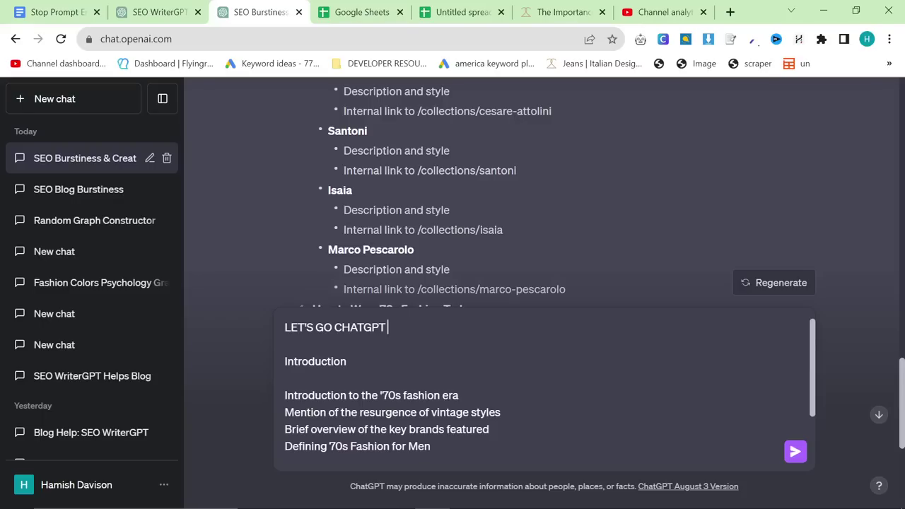
{"action": "type", "text": "- WRITE THE FIRST P"}
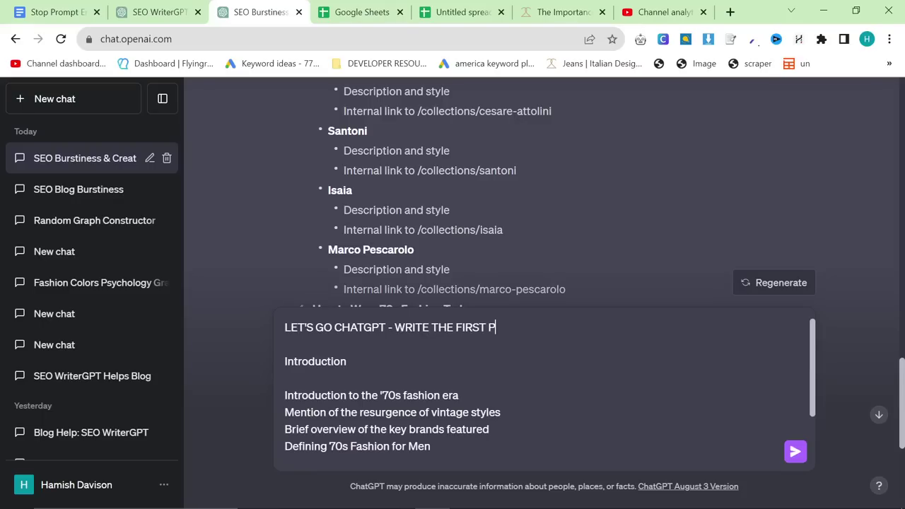
{"action": "type", "text": "ART OF TH"}
{"action": "key", "text": "BackSpace"}
{"action": "key", "text": "BackSpace"}
{"action": "key", "text": "BackSpace"}
{"action": "key", "text": "BackSpace"}
{"action": "key", "text": "BackSpace"}
{"action": "key", "text": "BackSpace"}
{"action": "key", "text": "BackSpace"}
{"action": "key", "text": "BackSpace"}
{"action": "key", "text": "BackSpace"}
{"action": "key", "text": "BackSpace"}
{"action": "key", "text": "BackSpace"}
{"action": "key", "text": "BackSpace"}
{"action": "key", "text": "BackSpace"}
{"action": "key", "text": "BackSpace"}
{"action": "key", "text": "BackSpace"}
{"action": "key", "text": "BackSpace"}
{"action": "type", "text": "FIRST TWO PARTS OF"}
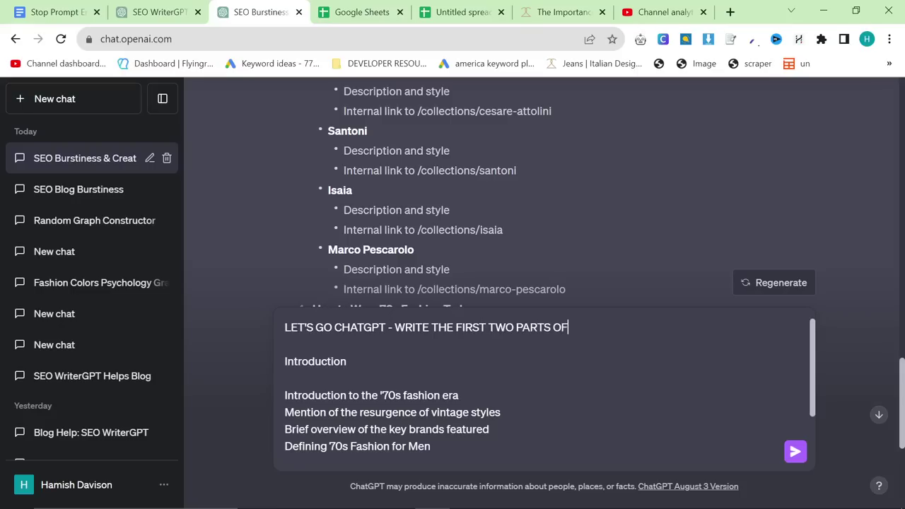
{"action": "type", "text": " THIS BLOG POST, DO NOT F"}
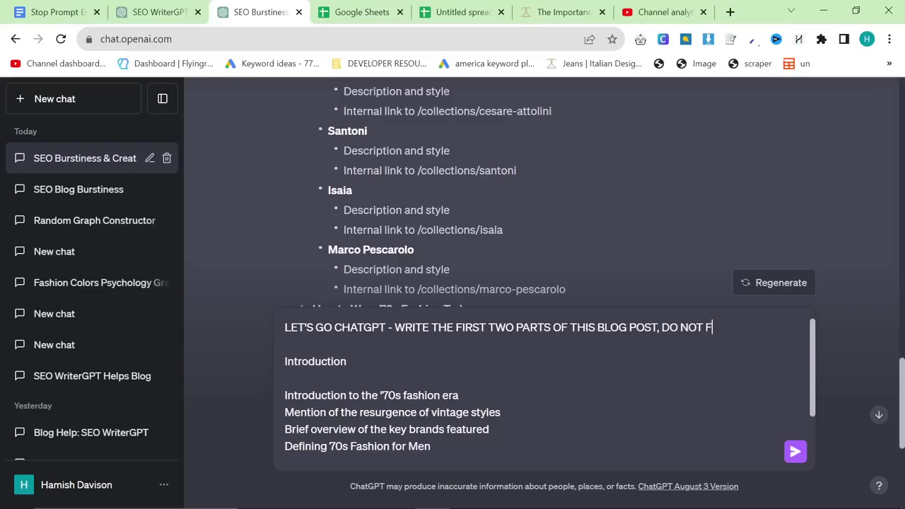
{"action": "type", "text": "ORGET INTERNAL LINKS, ONLY "}
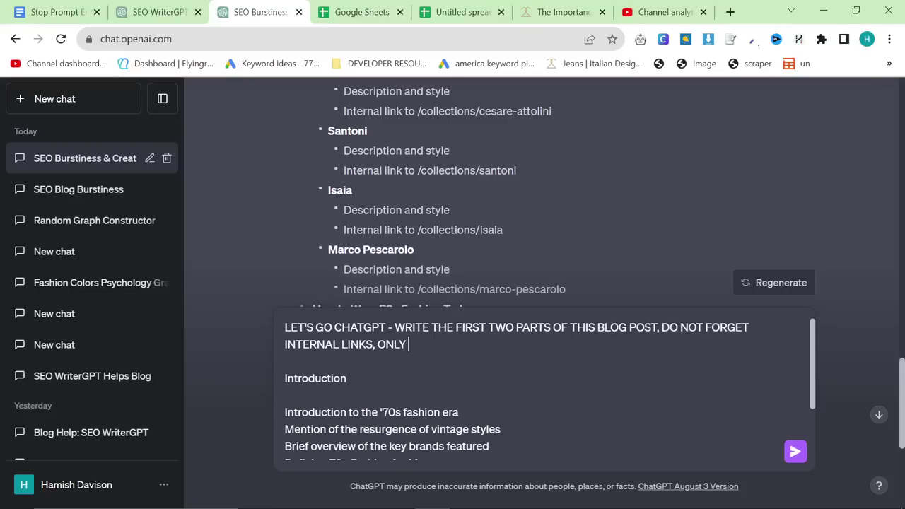
{"action": "type", "text": "USE EACH INTERNAL LINKS "}
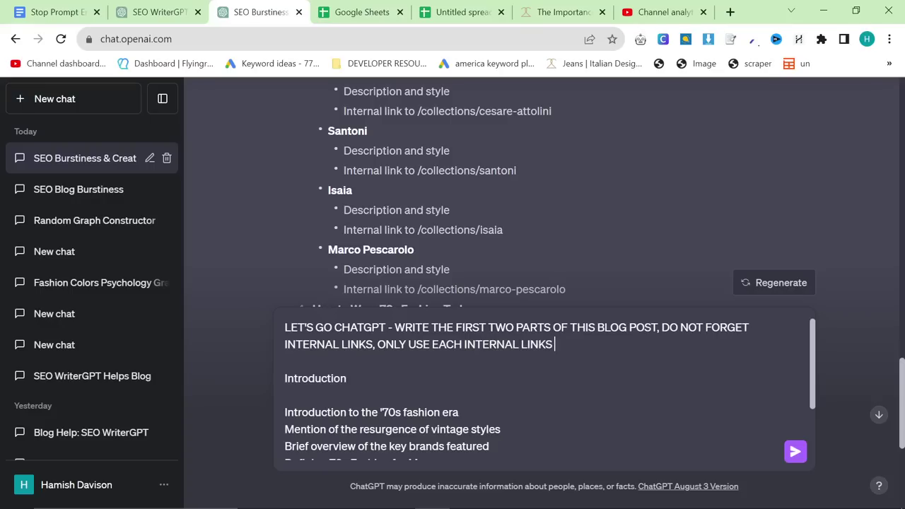
{"action": "type", "text": "OONCE, PLEASE DON'T FORGET TABLES"}
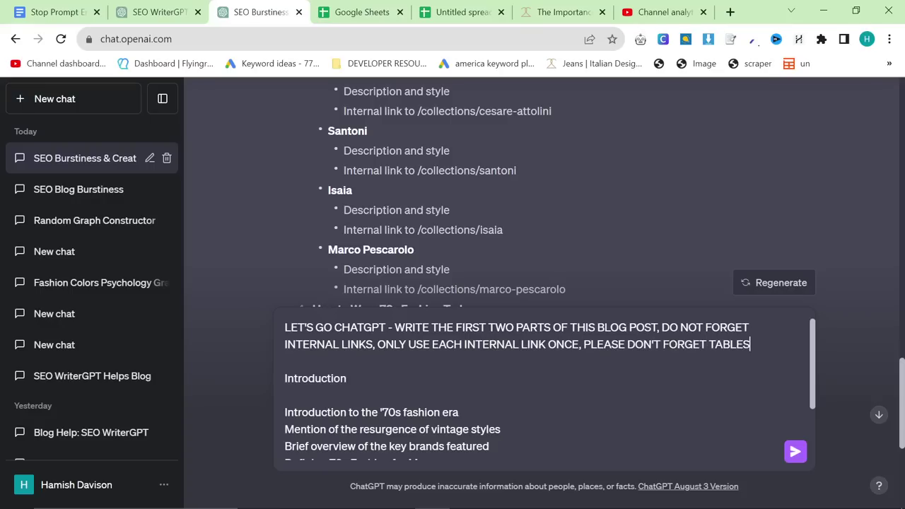
{"action": "type", "text": " AND LISTS"}
{"action": "key", "text": "Return"}
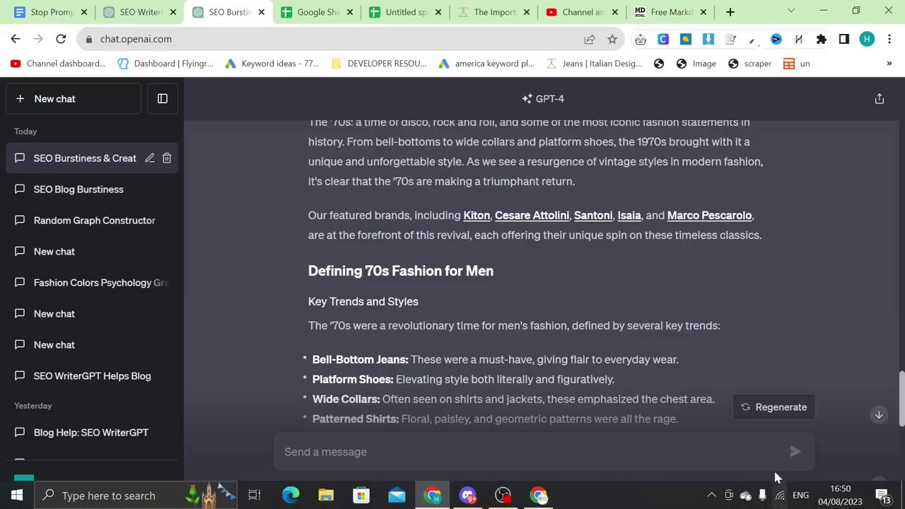
Copy outline sections 3 and 4, Bringing Vintage Back with Key Brands and How to Wear 70s Fashion Today, and send them under "Write the next two sections"
{"action": "scroll", "coordinate": [594, 329], "scroll_direction": "up", "scroll_amount": 6}
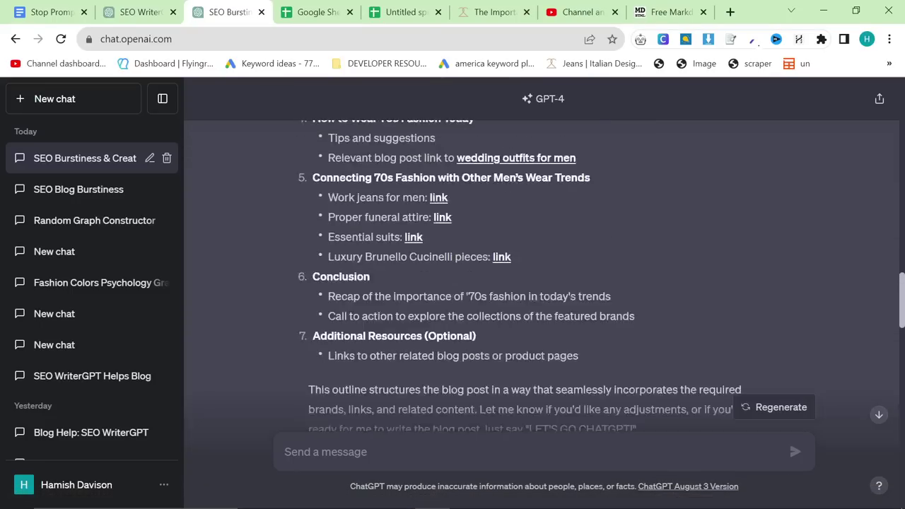
{"action": "scroll", "coordinate": [505, 315], "scroll_direction": "up", "scroll_amount": 6}
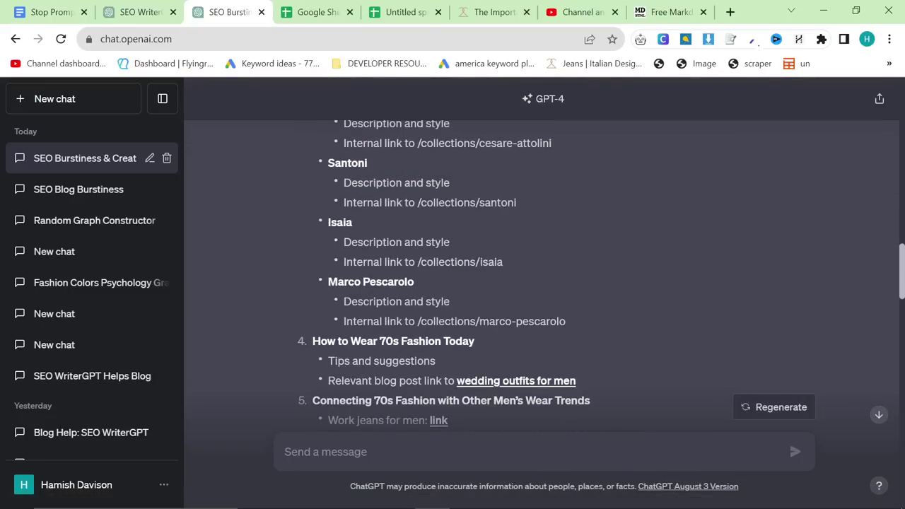
{"action": "scroll", "coordinate": [409, 305], "scroll_direction": "down", "scroll_amount": 2}
{"action": "scroll", "coordinate": [303, 162], "scroll_direction": "up", "scroll_amount": 2}
{"action": "left_click_drag", "start_coordinate": [321, 145], "coordinate": [575, 311]}
{"action": "left_click", "coordinate": [305, 177]}
{"action": "scroll", "coordinate": [424, 283], "scroll_direction": "down", "scroll_amount": 4}
{"action": "scroll", "coordinate": [575, 311], "scroll_direction": "up", "scroll_amount": 1}
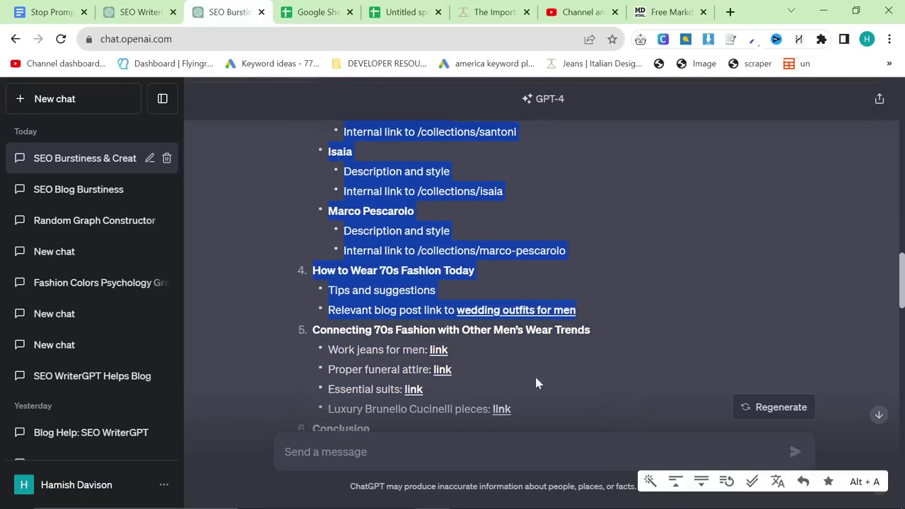
{"action": "key", "text": "ctrl+c"}
{"action": "type", "text": "Write the next two sections"}
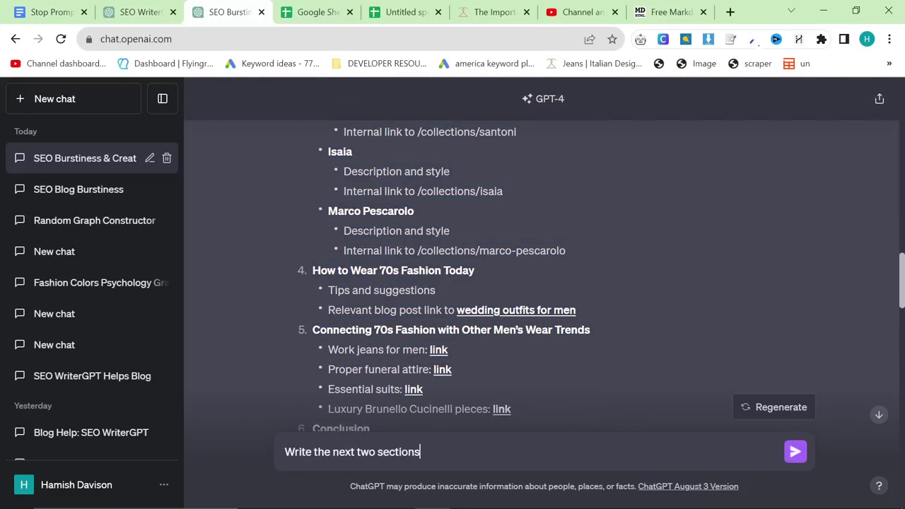
{"action": "key", "text": "shift+Return"}
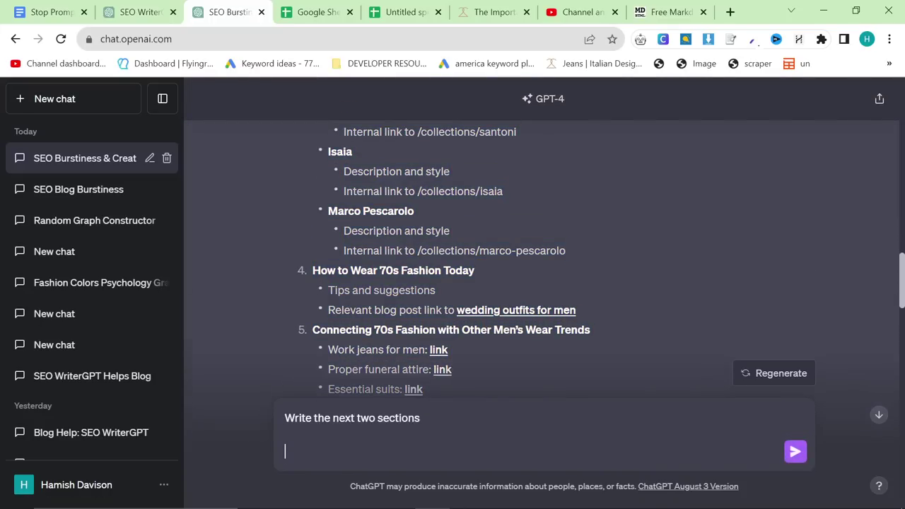
{"action": "key", "text": "Return"}
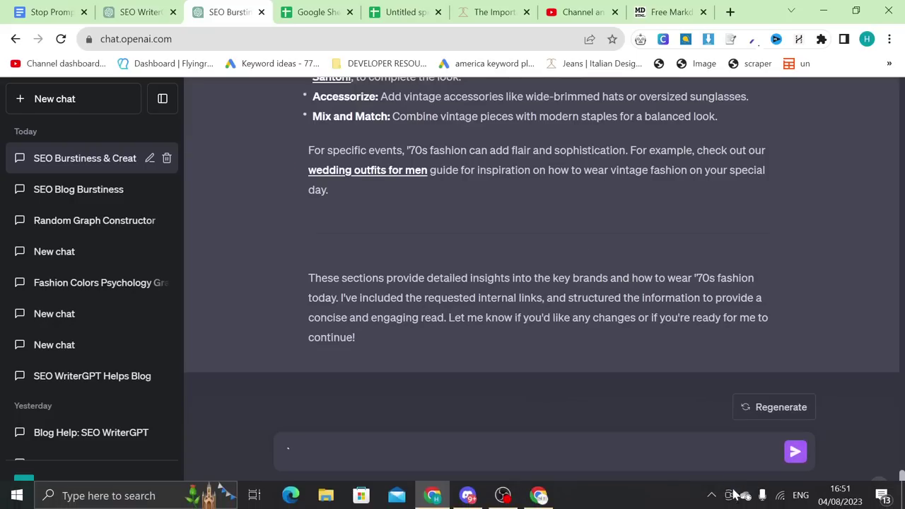
Copy outline sections 5 to 7, from Connecting 70s Fashion with Other Men's Wear Trends through Additional Resources, and send them under "Finish the article"
{"action": "scroll", "coordinate": [435, 306], "scroll_direction": "up", "scroll_amount": 15}
{"action": "scroll", "coordinate": [435, 306], "scroll_direction": "up", "scroll_amount": 20}
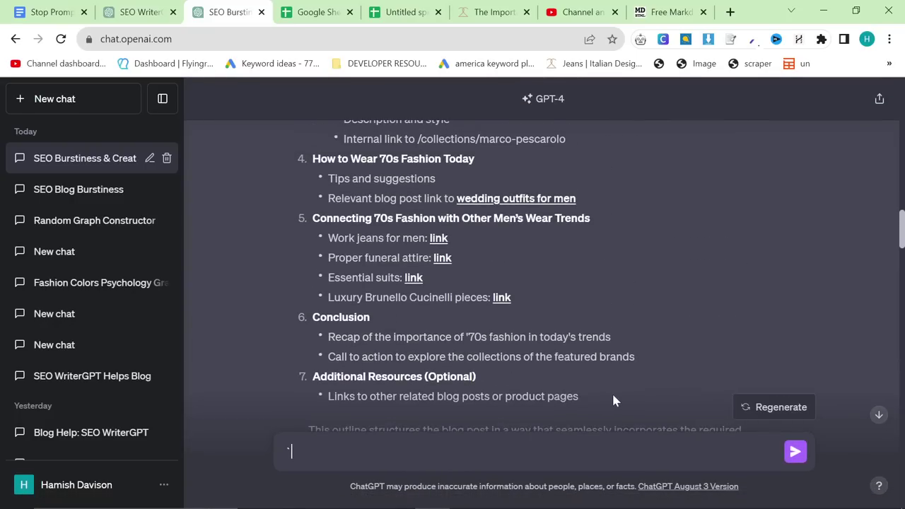
{"action": "left_click_drag", "start_coordinate": [613, 400], "coordinate": [310, 221]}
{"action": "left_click", "coordinate": [424, 437]}
{"action": "key", "text": "BackSpace"}
{"action": "type", "text": "Finiish the article"}
{"action": "key", "text": "ctrl+v"}
{"action": "key", "text": "Return"}
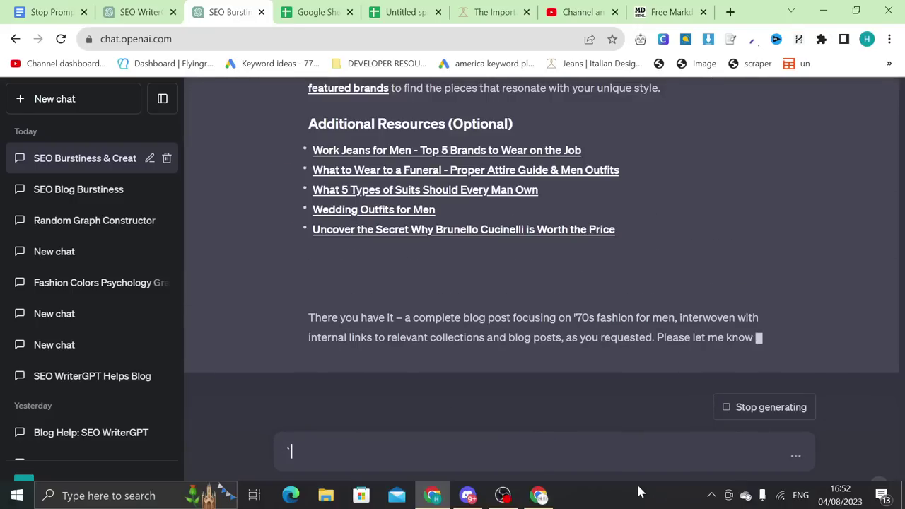
Ask "Please now write out the entire article without changing anything, except making sure each internal link is only used once", and prompt ChatGPT to continue
{"action": "type", "text": "'"}
{"action": "key", "text": "BackSpace"}
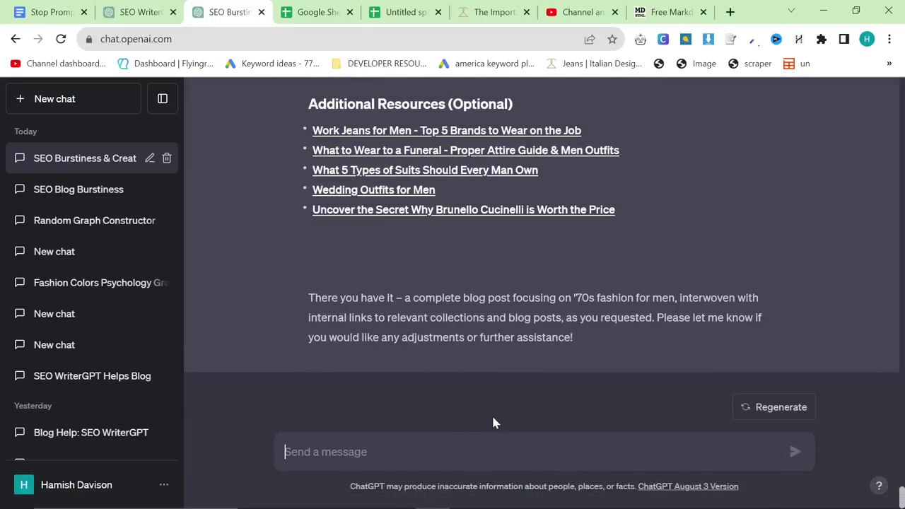
{"action": "type", "text": "Please now wri"}
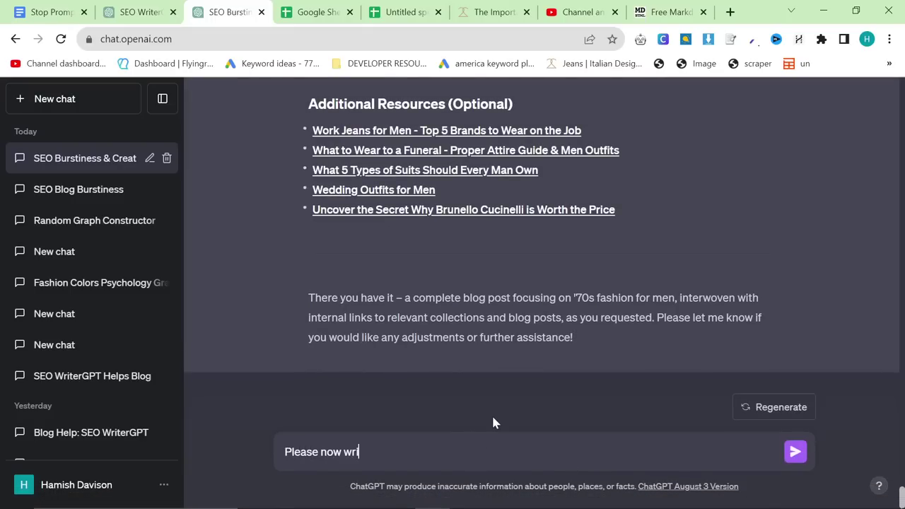
{"action": "type", "text": "te out the entire arti"}
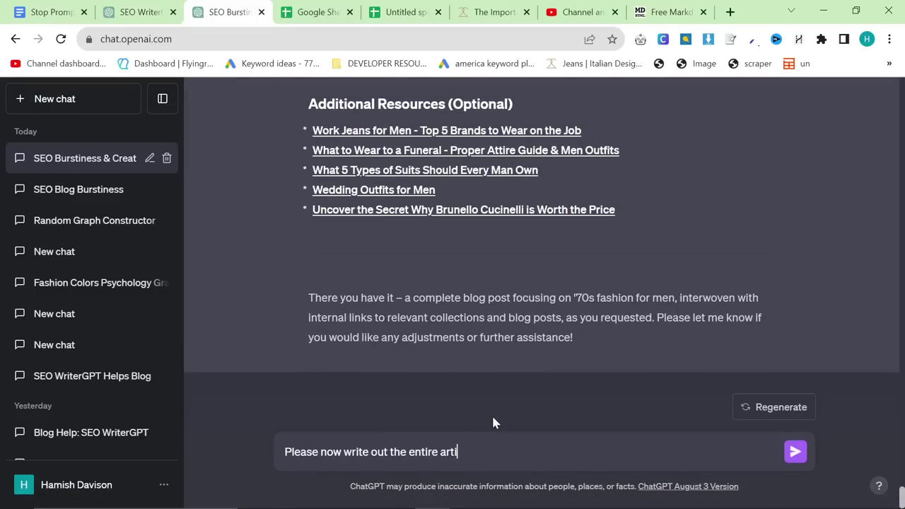
{"action": "type", "text": "cle without changing anything, e"}
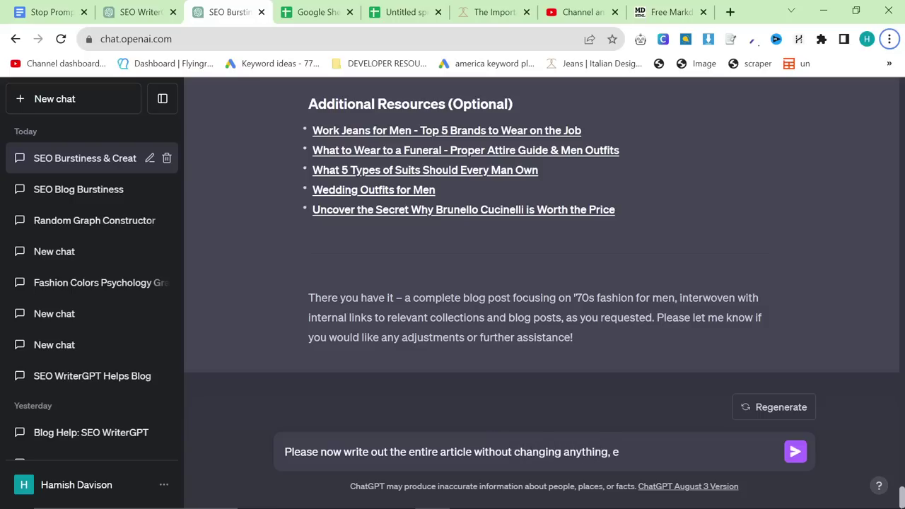
{"action": "type", "text": "xcept making sure ea"}
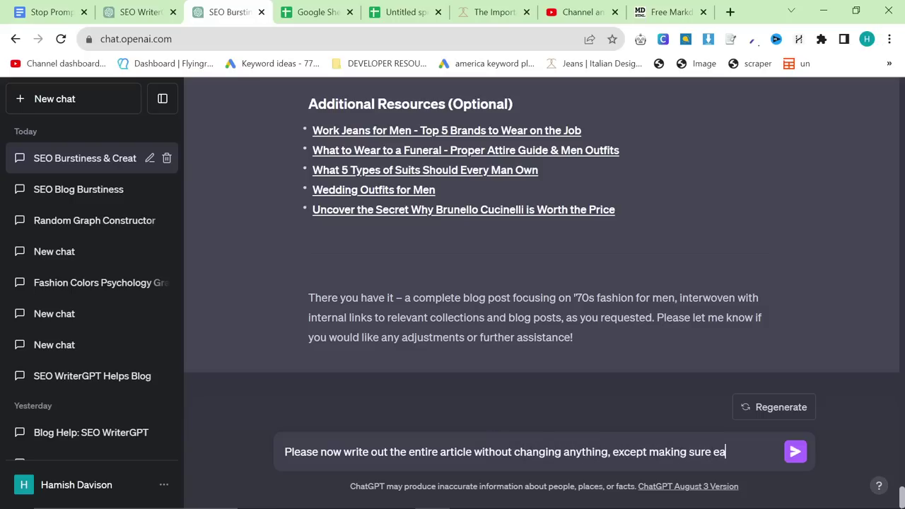
{"action": "type", "text": "ch internal link is only"}
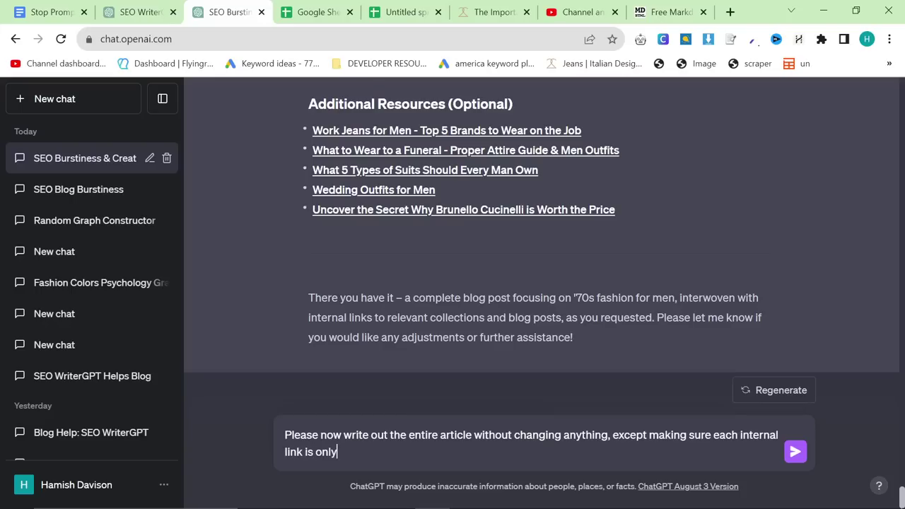
{"action": "type", "text": " used once"}
{"action": "key", "text": "Return"}
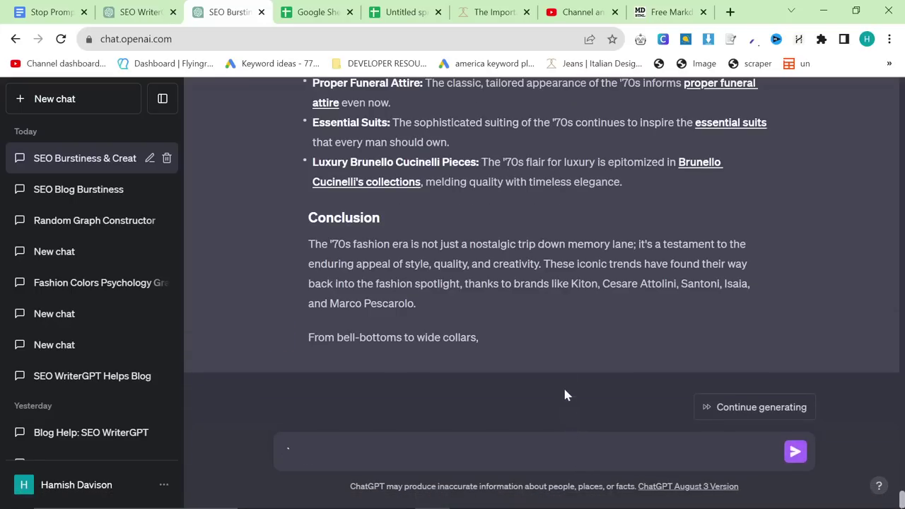
{"action": "key", "text": "Return"}
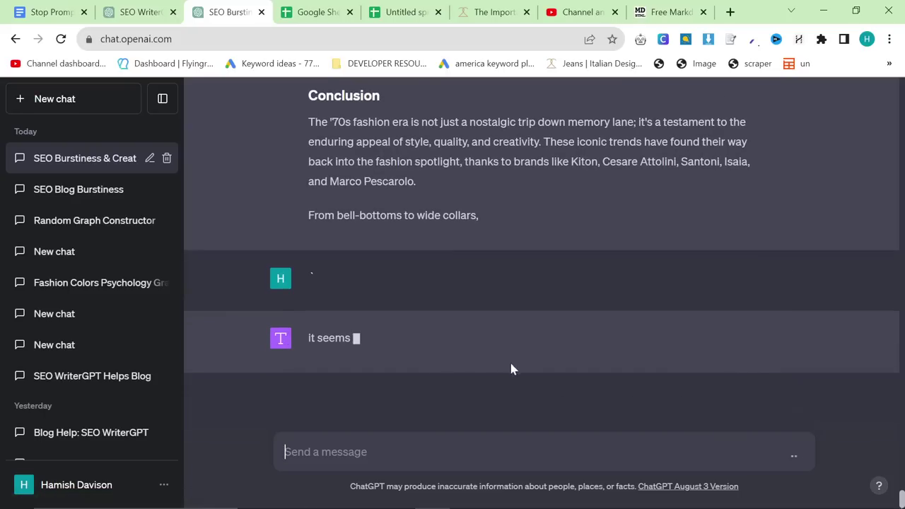
Copy the consolidated article response beginning with the Introduction and paste it as Markdown into the Free Markdown to HTML Converter
{"action": "scroll", "coordinate": [550, 344], "scroll_direction": "up", "scroll_amount": 10}
{"action": "scroll", "coordinate": [550, 339], "scroll_direction": "up", "scroll_amount": 15}
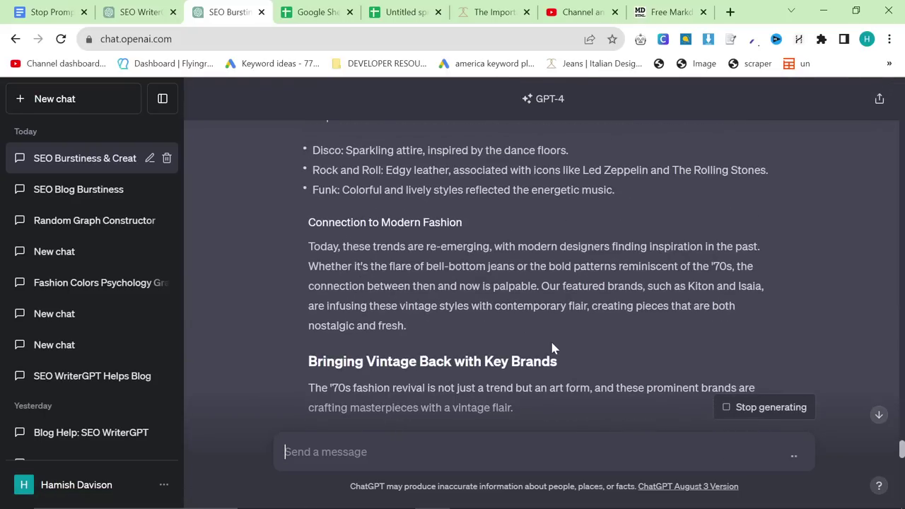
{"action": "left_click", "coordinate": [783, 245]}
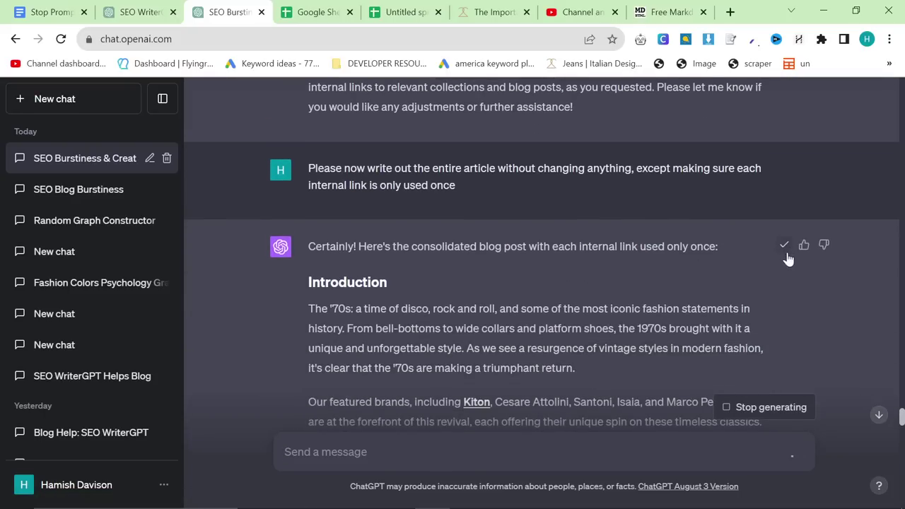
{"action": "left_click", "coordinate": [668, 12]}
{"action": "key", "text": "ctrl+v"}
{"action": "scroll", "coordinate": [226, 374], "scroll_direction": "up", "scroll_amount": 20}
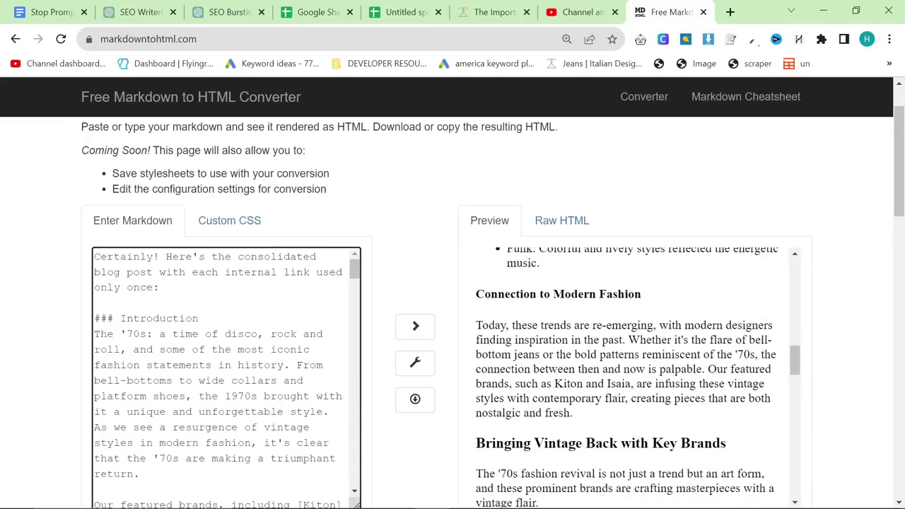
Delete the opening "Certainly! Here's the consolidated blog post" sentence and blank lines so the Markdown starts at the Introduction heading
{"action": "left_click_drag", "start_coordinate": [94, 302], "coordinate": [45, 247]}
{"action": "key", "text": "BackSpace"}
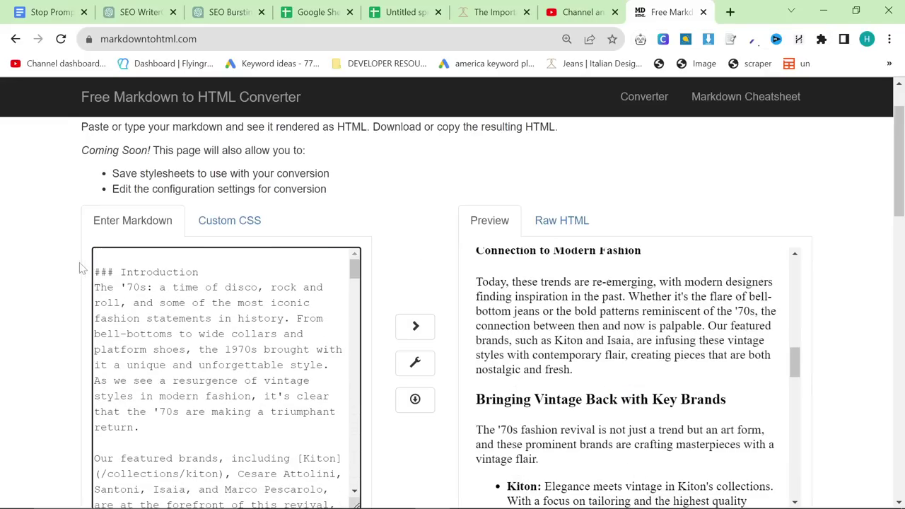
{"action": "key", "text": "Delete"}
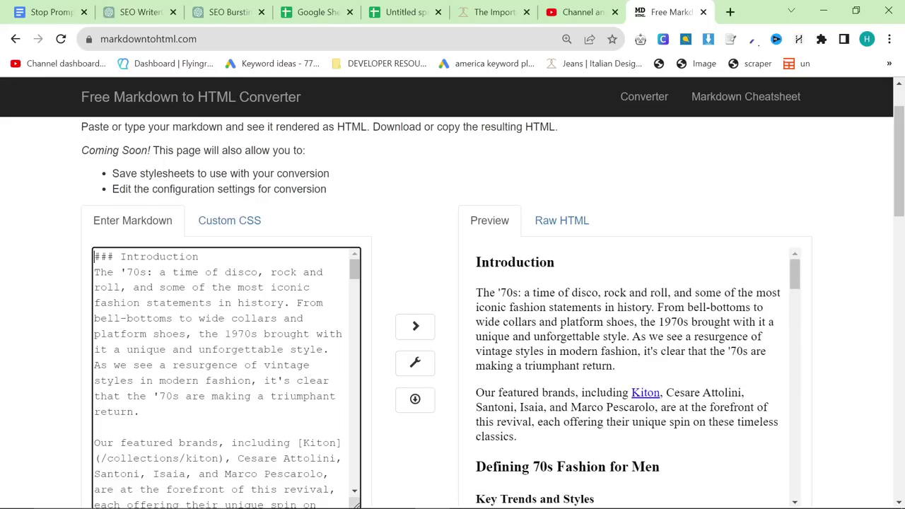
{"action": "scroll", "coordinate": [634, 375], "scroll_direction": "down", "scroll_amount": 10}
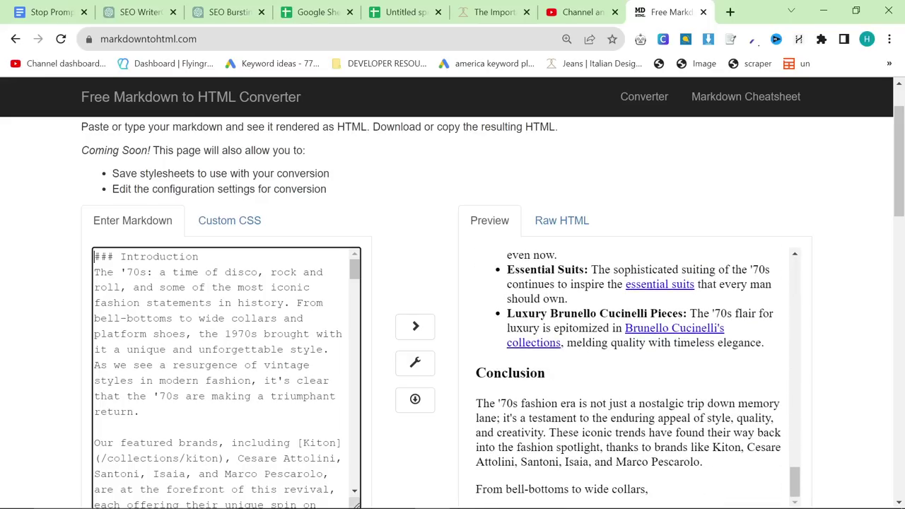
Copy ChatGPT's continuation starting "it seems the '70s are here to stay" and append it to the article's Markdown in the converter
{"action": "left_click", "coordinate": [225, 12]}
{"action": "scroll", "coordinate": [492, 316], "scroll_direction": "down", "scroll_amount": 20}
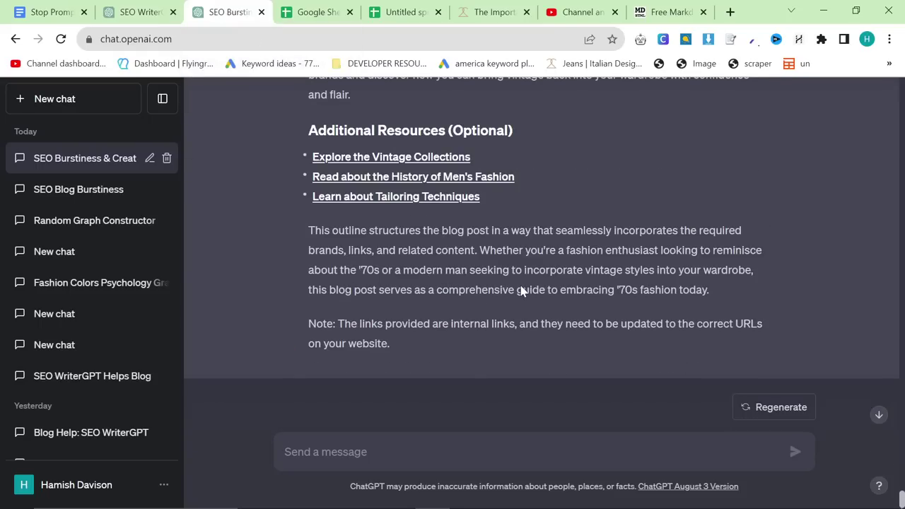
{"action": "scroll", "coordinate": [572, 267], "scroll_direction": "up", "scroll_amount": 3}
{"action": "left_click", "coordinate": [783, 265]}
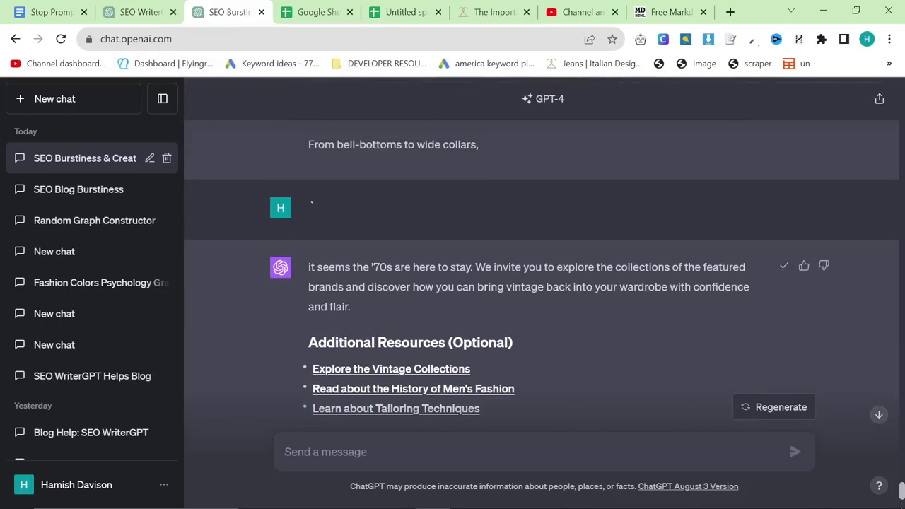
{"action": "scroll", "coordinate": [783, 265], "scroll_direction": "down", "scroll_amount": 1}
{"action": "left_click", "coordinate": [631, 8]}
{"action": "scroll", "coordinate": [227, 212], "scroll_direction": "up", "scroll_amount": 2}
{"action": "scroll", "coordinate": [226, 212], "scroll_direction": "down", "scroll_amount": 5}
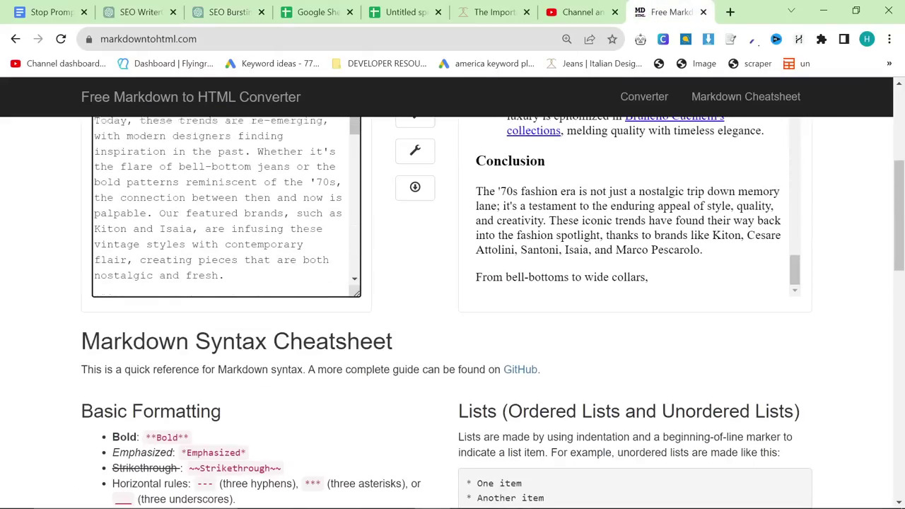
{"action": "scroll", "coordinate": [317, 238], "scroll_direction": "down", "scroll_amount": 8}
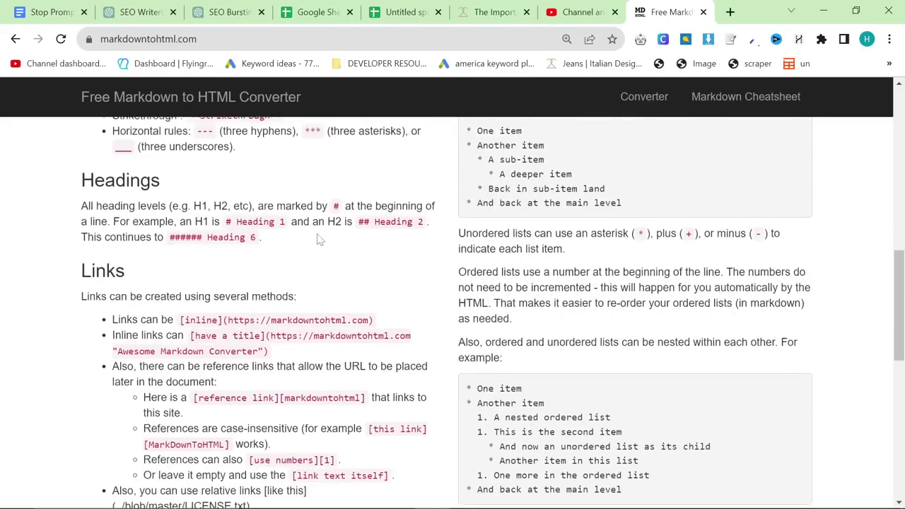
{"action": "scroll", "coordinate": [326, 261], "scroll_direction": "up", "scroll_amount": 4}
{"action": "key", "text": "ctrl+v"}
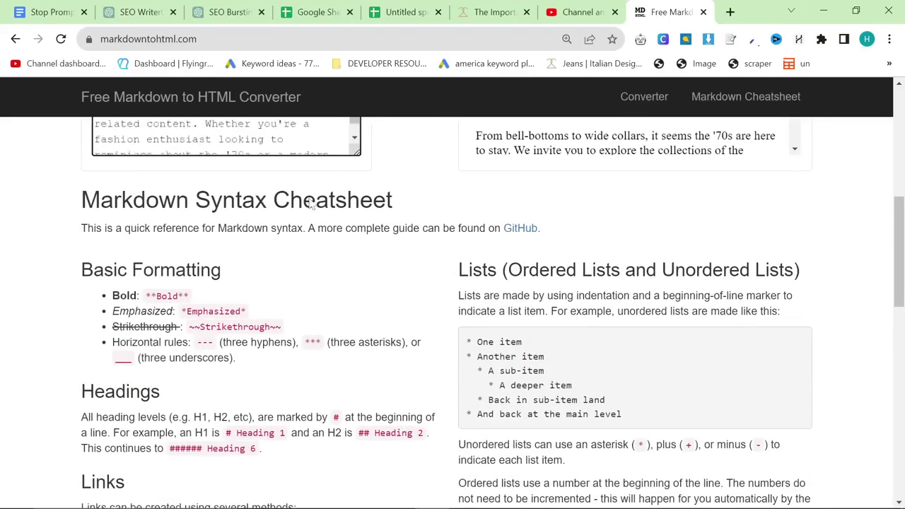
{"action": "scroll", "coordinate": [349, 250], "scroll_direction": "up", "scroll_amount": 2}
{"action": "scroll", "coordinate": [422, 311], "scroll_direction": "up", "scroll_amount": 1}
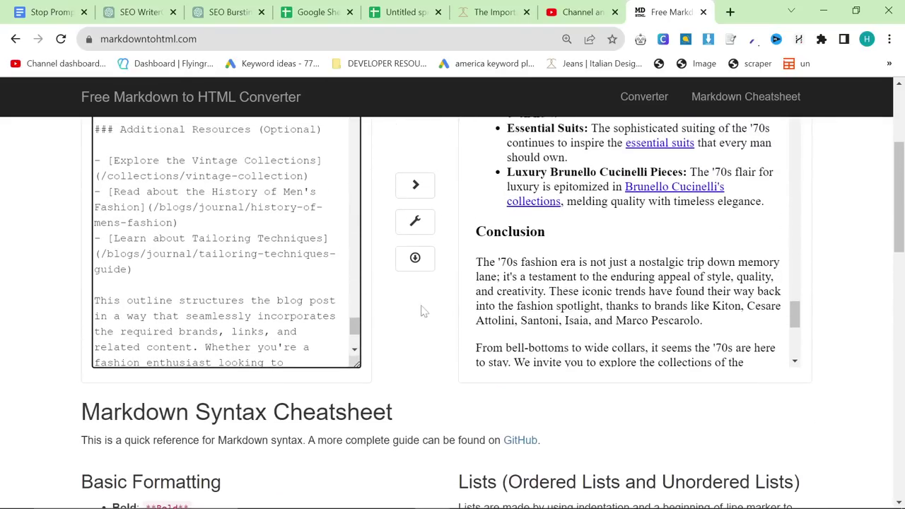
Delete the three linked list items under Additional Resources (Optional) in the Markdown
{"action": "left_click_drag", "start_coordinate": [141, 277], "coordinate": [86, 162]}
{"action": "key", "text": "BackSpace"}
{"action": "key", "text": "BackSpace"}
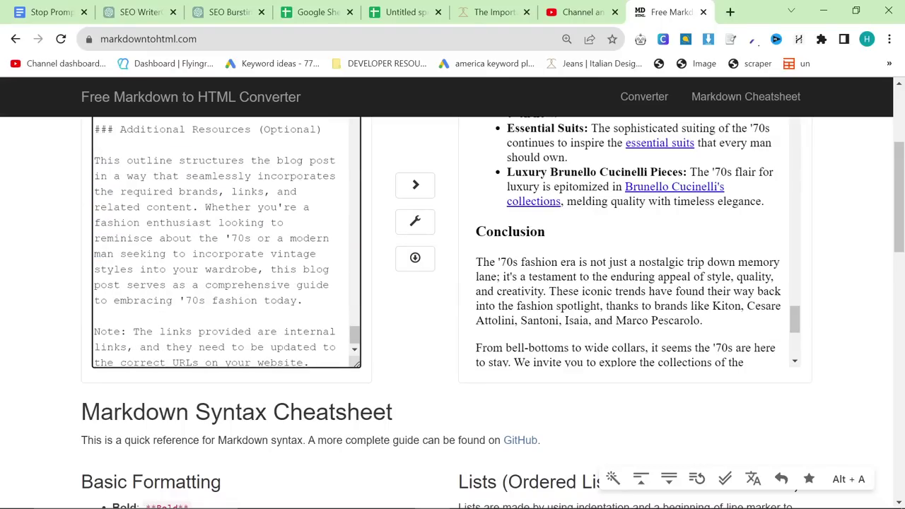
Show the converted article as raw HTML and select the full HTML code, followed by the full Markdown source
{"action": "key", "text": "ctrl+a"}
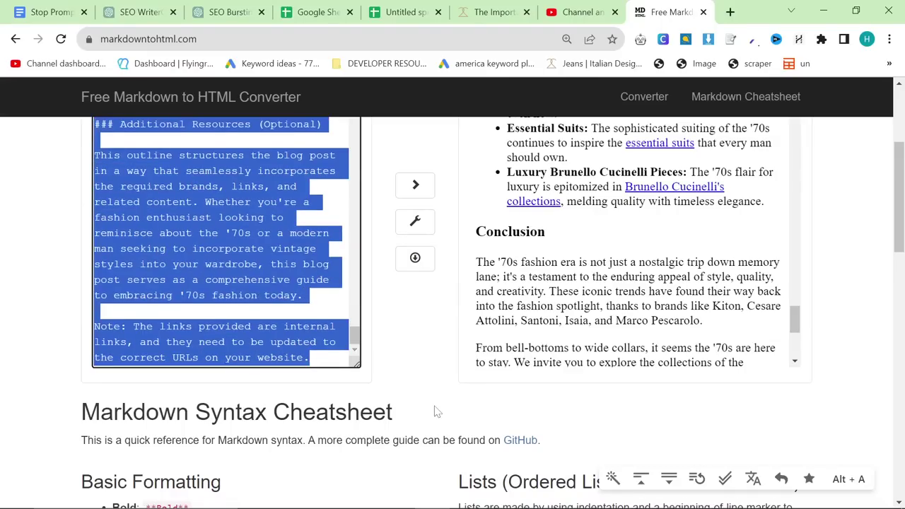
{"action": "left_click", "coordinate": [226, 269]}
{"action": "scroll", "coordinate": [226, 269], "scroll_direction": "up", "scroll_amount": 5}
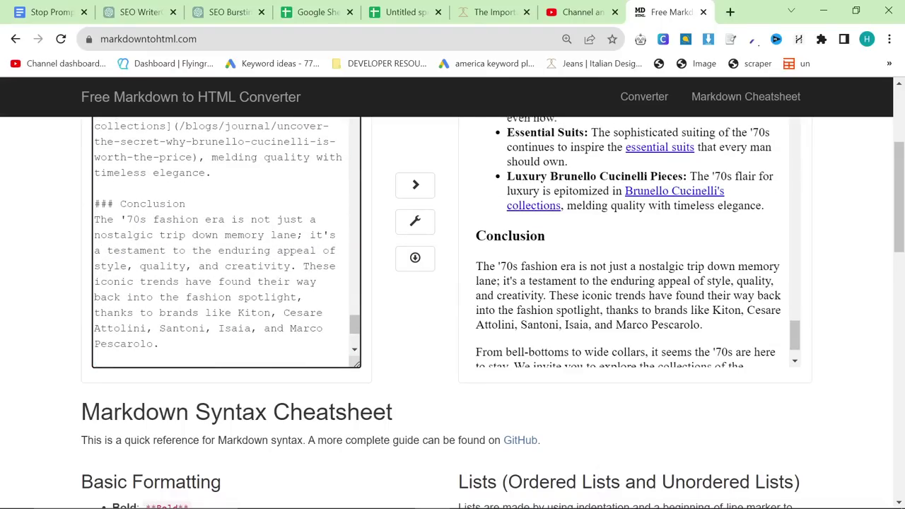
{"action": "scroll", "coordinate": [453, 282], "scroll_direction": "up", "scroll_amount": 1}
{"action": "key", "text": "ctrl+a"}
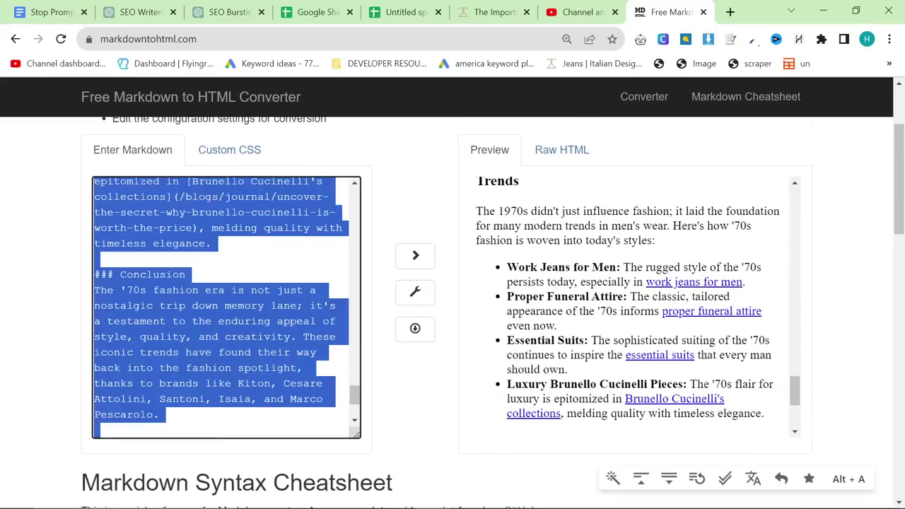
{"action": "left_click", "coordinate": [561, 150]}
{"action": "key", "text": "ctrl+a"}
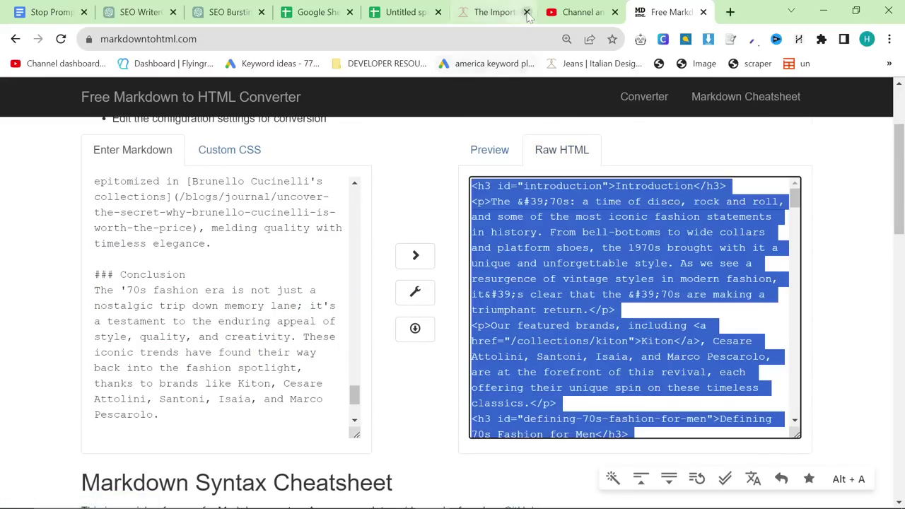
{"action": "left_click", "coordinate": [219, 304]}
{"action": "key", "text": "ctrl+a"}
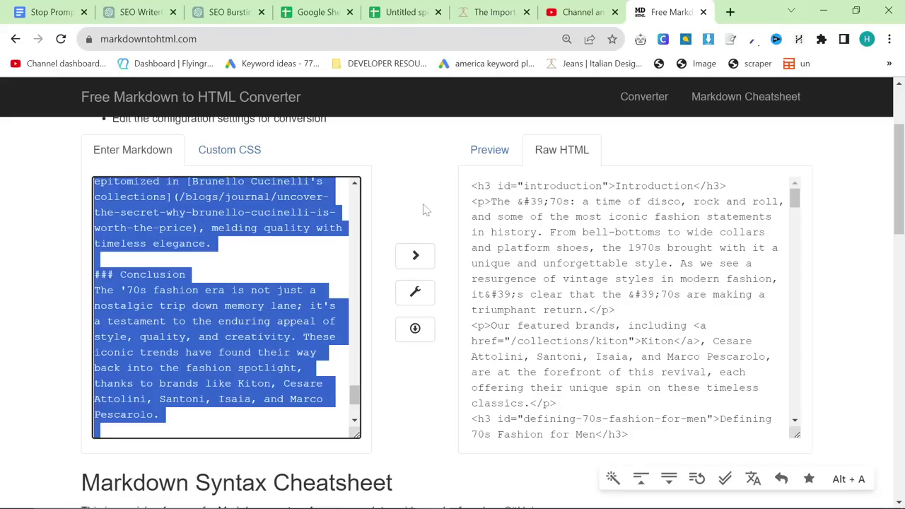
{"action": "left_click", "coordinate": [399, 141]}
Return to ChatGPT and start a new chat using GPT-4 with plugins
{"action": "left_click", "coordinate": [318, 10]}
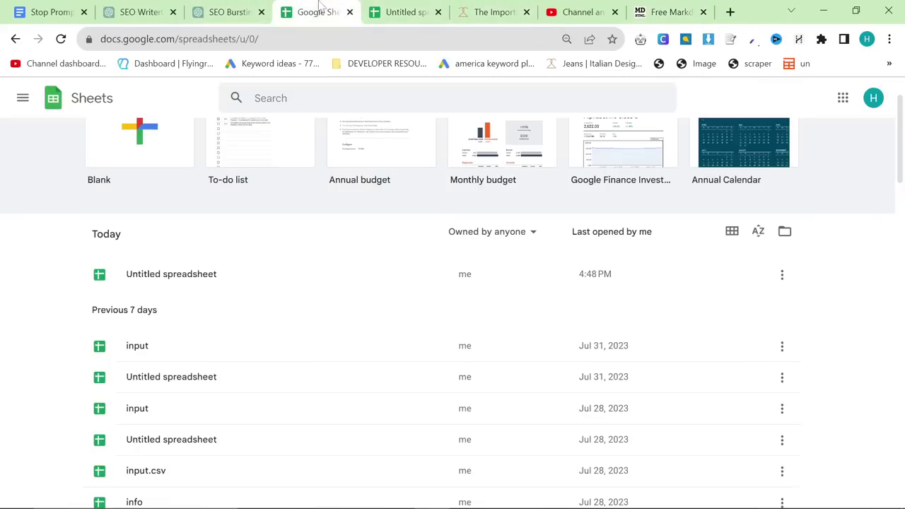
{"action": "left_click", "coordinate": [227, 12]}
{"action": "left_click", "coordinate": [55, 99]}
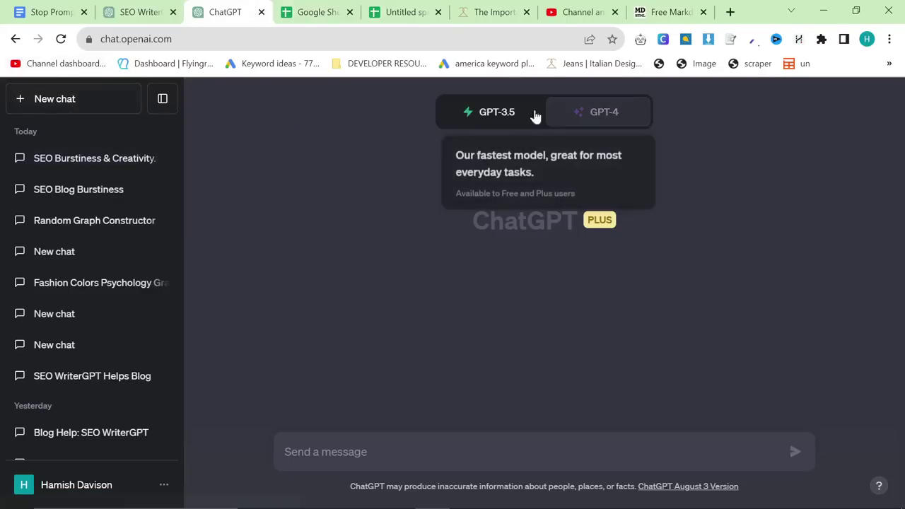
{"action": "mouse_move", "coordinate": [600, 128]}
{"action": "left_click", "coordinate": [536, 343]}
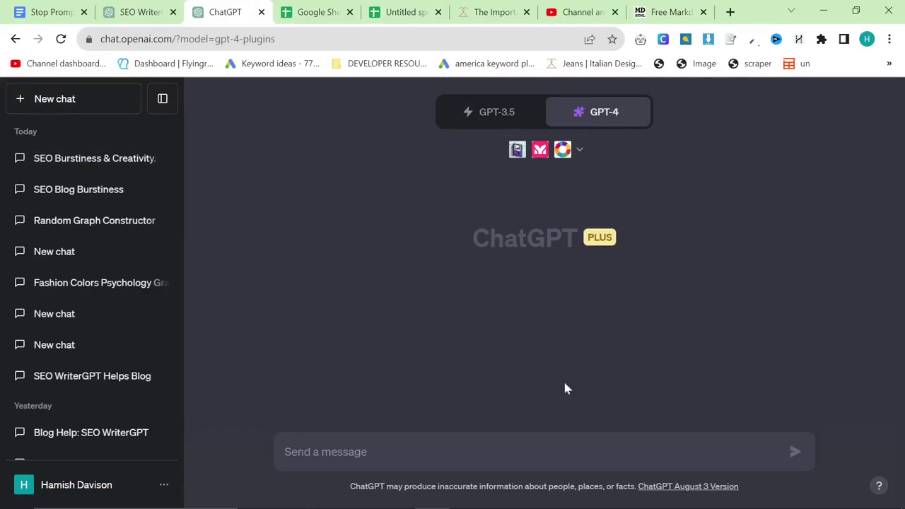
Look through the plugin list for graph and diagram plugins such as Graph Constructor, Mermaid Chart and daigr.am
{"action": "left_click", "coordinate": [576, 150]}
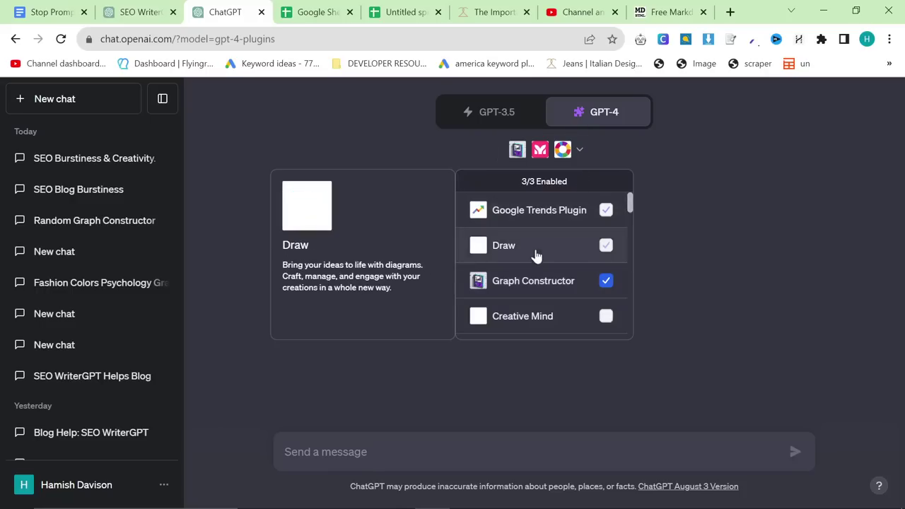
{"action": "scroll", "coordinate": [543, 289], "scroll_direction": "down", "scroll_amount": 2}
{"action": "scroll", "coordinate": [542, 287], "scroll_direction": "up", "scroll_amount": 1}
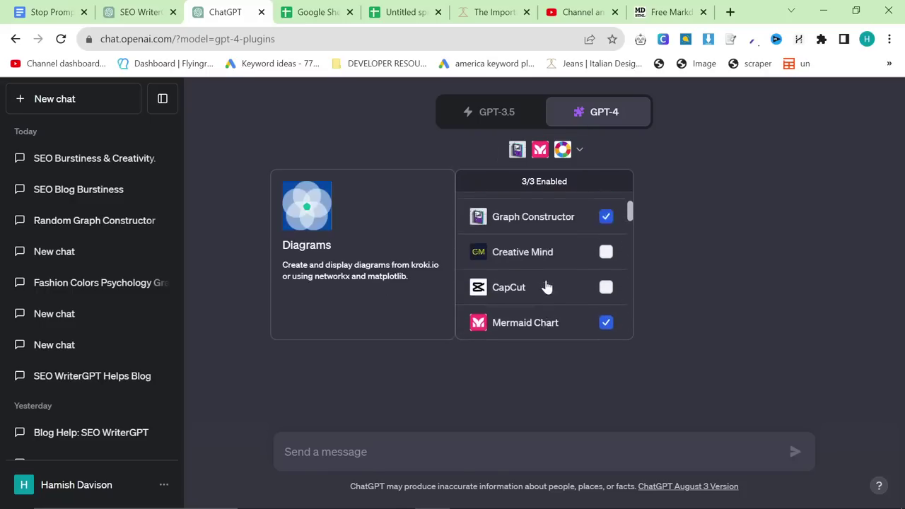
{"action": "scroll", "coordinate": [541, 297], "scroll_direction": "down", "scroll_amount": 1}
{"action": "scroll", "coordinate": [541, 311], "scroll_direction": "down", "scroll_amount": 10}
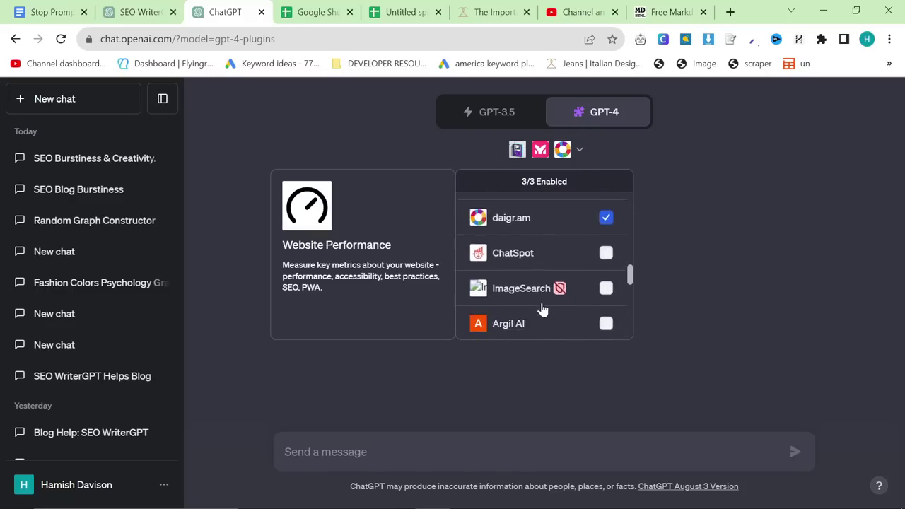
{"action": "scroll", "coordinate": [542, 309], "scroll_direction": "up", "scroll_amount": 8}
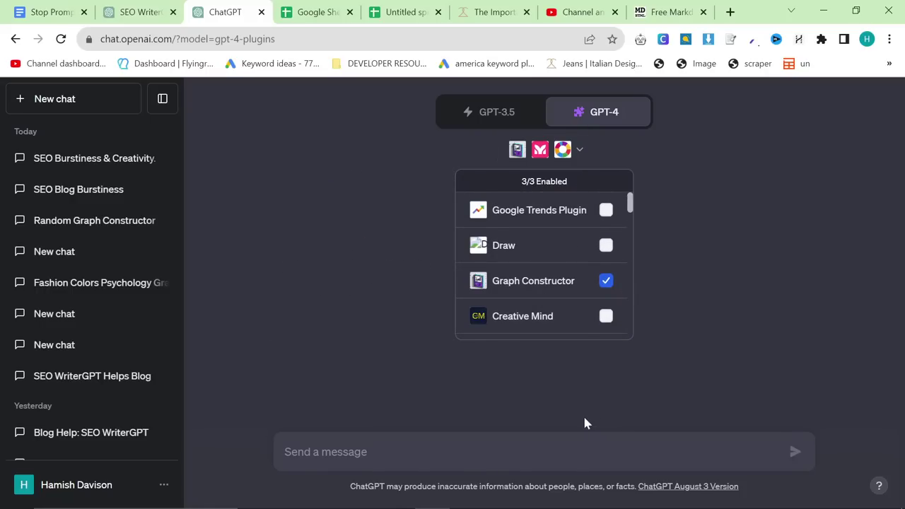
{"action": "left_click", "coordinate": [437, 473]}
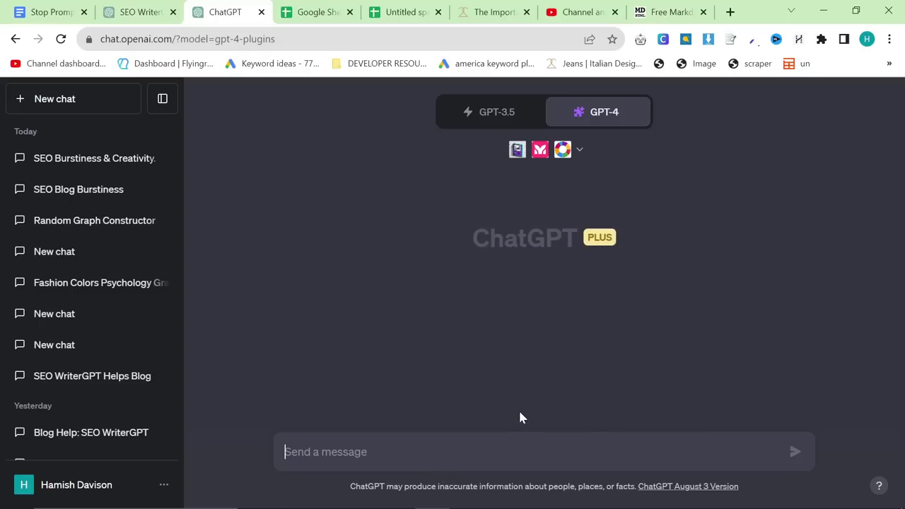
{"action": "type", "text": "Please visuali"}
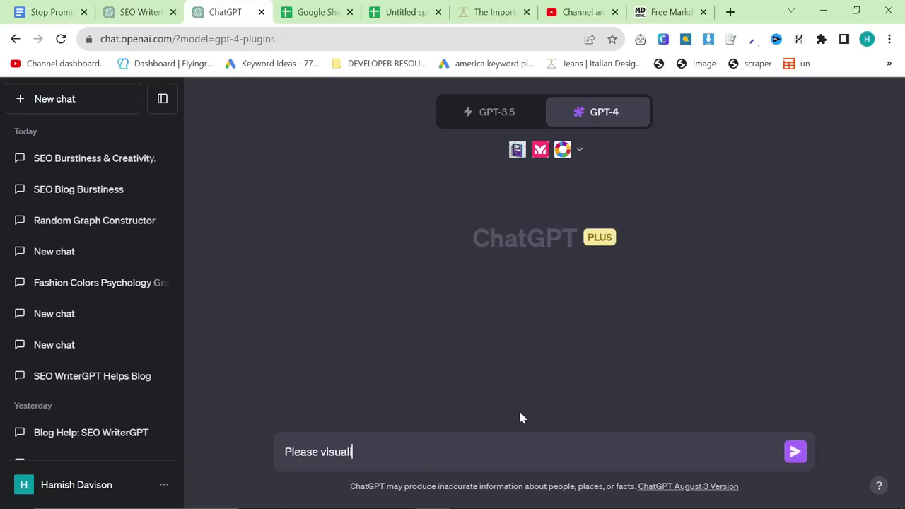
{"action": "type", "text": "ze any data in this"}
{"action": "key", "text": "BackSpace"}
{"action": "key", "text": "BackSpace"}
{"action": "key", "text": "BackSpace"}
{"action": "key", "text": "BackSpace"}
{"action": "key", "text": "BackSpace"}
{"action": "key", "text": "BackSpace"}
{"action": "key", "text": "BackSpace"}
{"action": "key", "text": "BackSpace"}
{"action": "key", "text": "BackSpace"}
{"action": "key", "text": "BackSpace"}
{"action": "key", "text": "BackSpace"}
{"action": "key", "text": "BackSpace"}
{"action": "key", "text": "BackSpace"}
{"action": "key", "text": "BackSpace"}
{"action": "key", "text": "BackSpace"}
{"action": "key", "text": "BackSpace"}
{"action": "key", "text": "BackSpace"}
{"action": "key", "text": "BackSpace"}
{"action": "key", "text": "BackSpace"}
{"action": "key", "text": "BackSpace"}
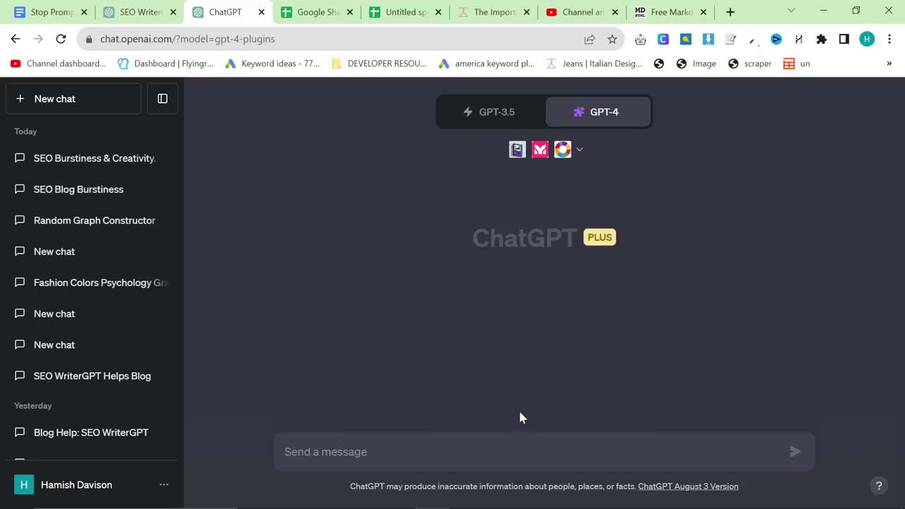
Begin the prompt with "Please use the plugins to visualize any data in this"
{"action": "type", "text": "Pleas"}
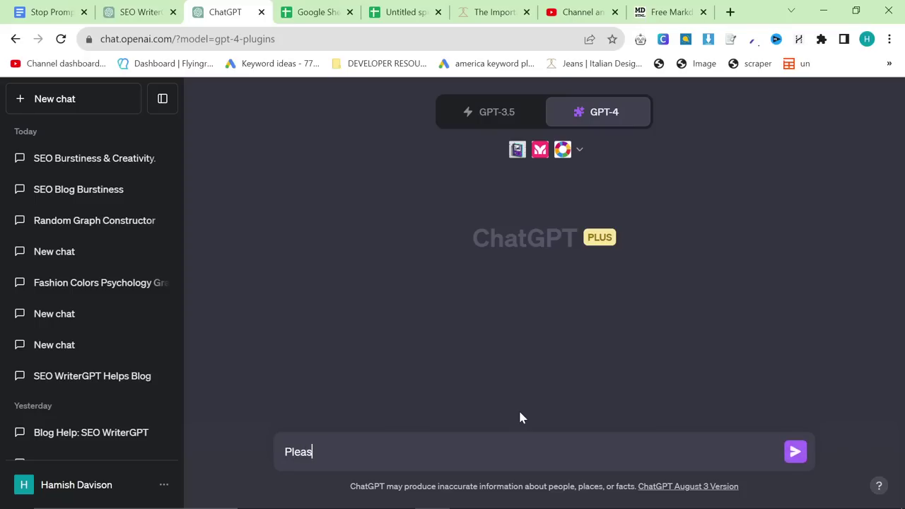
{"action": "type", "text": "e use the plugins "}
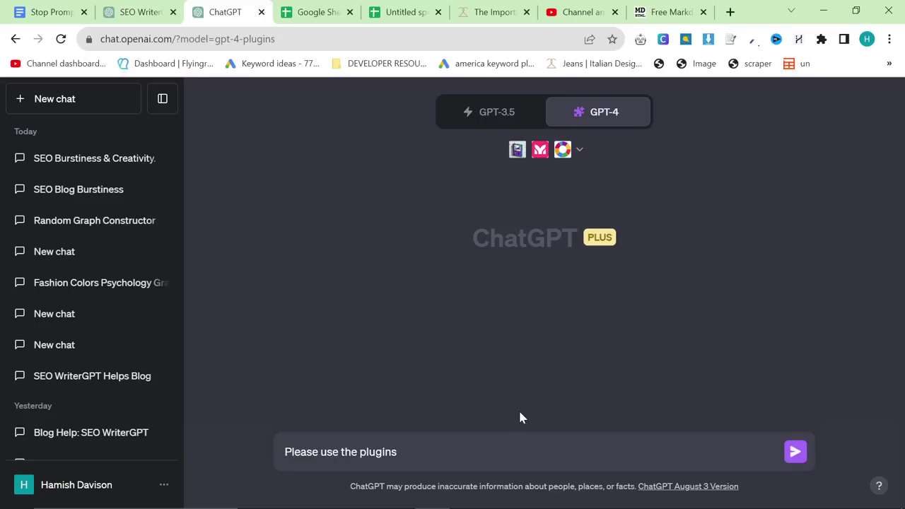
{"action": "type", "text": "to"}
{"action": "key", "text": "BackSpace"}
{"action": "key", "text": "BackSpace"}
{"action": "type", "text": "to visula"}
{"action": "key", "text": "BackSpace"}
{"action": "key", "text": "BackSpace"}
{"action": "type", "text": "alize any data in this "}
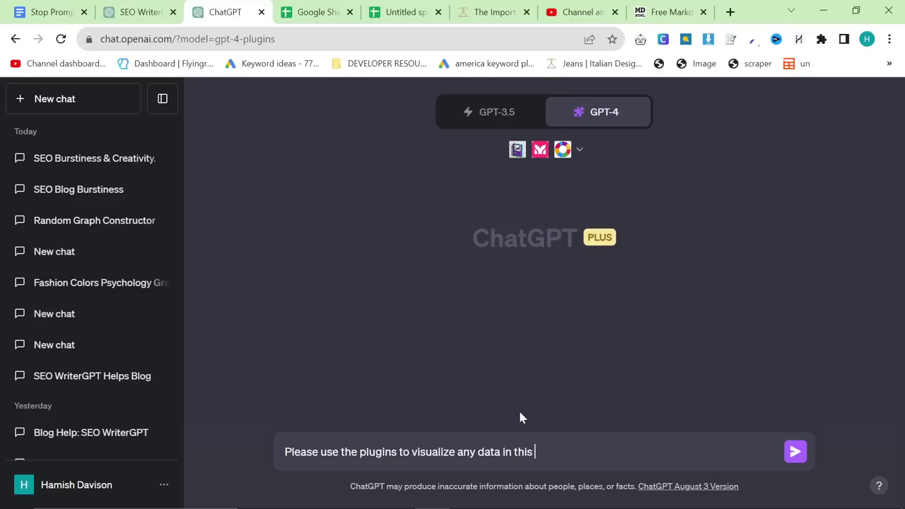
Continue the prompt with "article. Then rewrite the article exactly as it is now in markdown, but"
{"action": "type", "text": "article. Then rewrite t"}
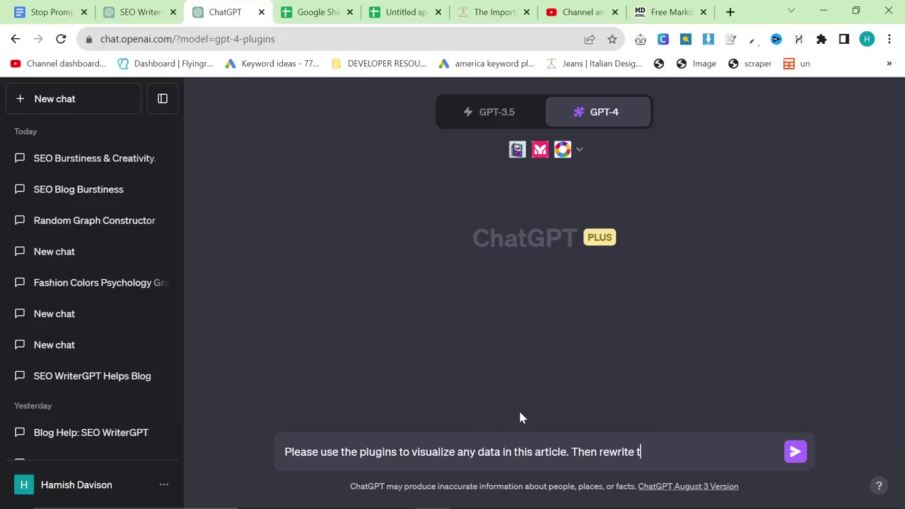
{"action": "type", "text": "he article exactly as it "}
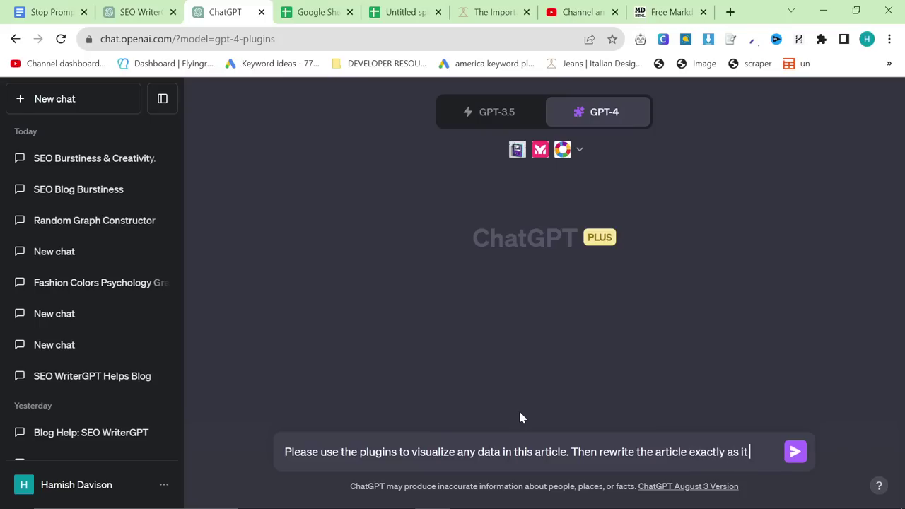
{"action": "type", "text": "is now in markdown, b"}
{"action": "type", "text": "u"}
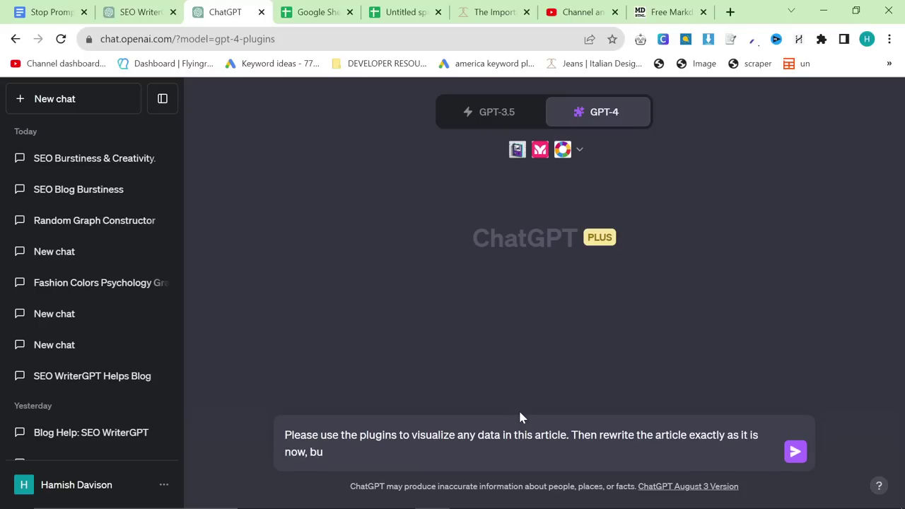
{"action": "key", "text": "BackSpace"}
{"action": "key", "text": "BackSpace"}
{"action": "key", "text": "BackSpace"}
{"action": "key", "text": "BackSpace"}
{"action": "type", "text": "in markdown, but ad"}
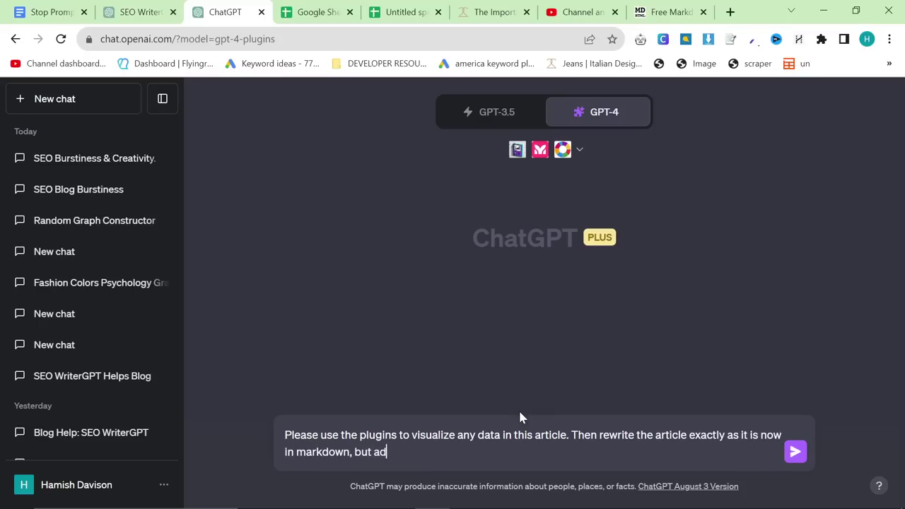
Finish the prompt with "add the visualizations, for example a graph, a pie chart, a spider diagram, whatever works"
{"action": "type", "text": "d the"}
{"action": "key", "text": "BackSpace"}
{"action": "type", "text": "the visual"}
{"action": "key", "text": "BackSpace"}
{"action": "key", "text": "BackSpace"}
{"action": "type", "text": "aliza"}
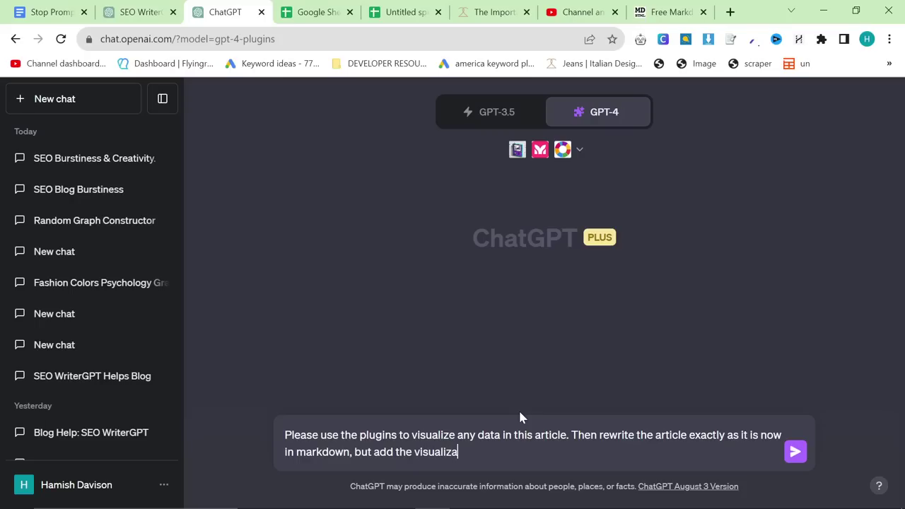
{"action": "type", "text": "tions, for example a graph"}
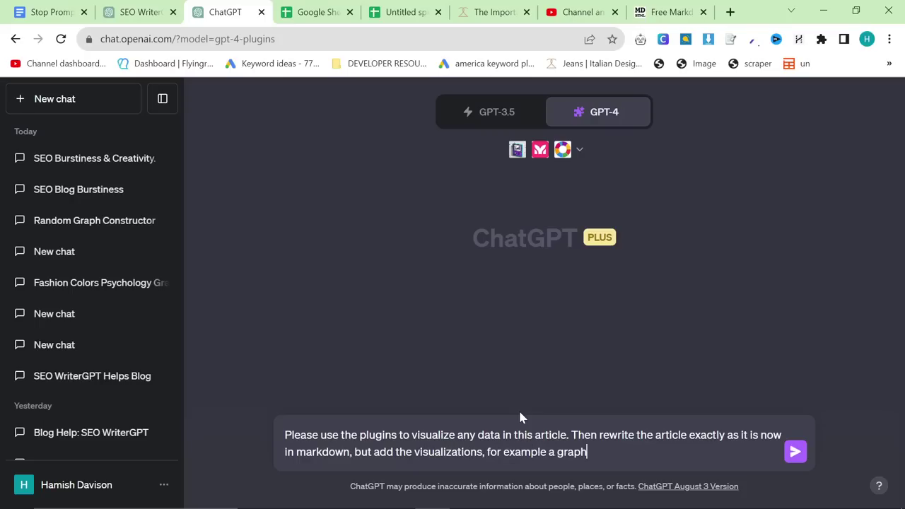
{"action": "type", "text": ", a pie chart, a spider dia"}
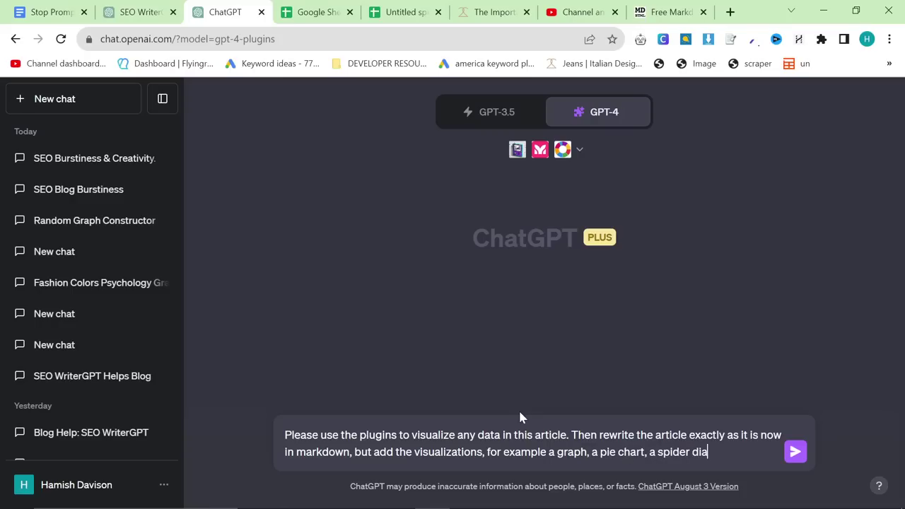
{"action": "type", "text": "gram, whatever wors"}
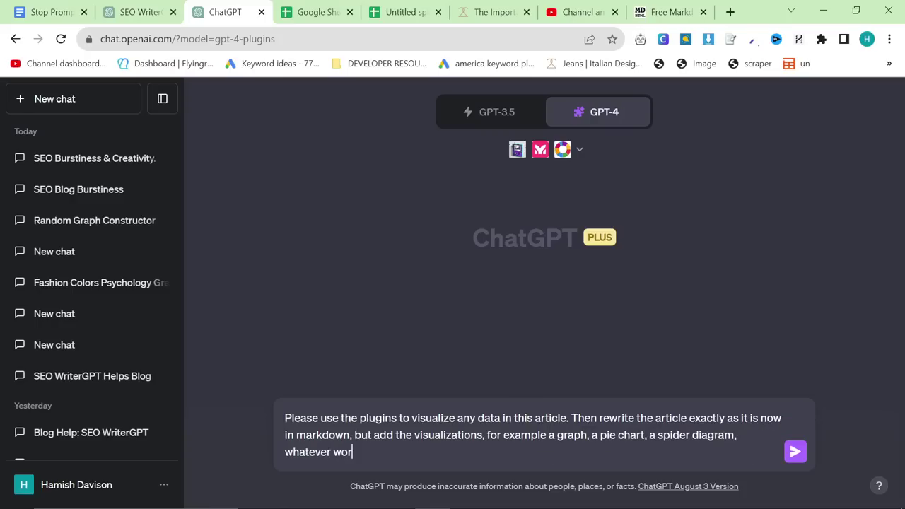
{"action": "key", "text": "shift+Return"}
{"action": "key", "text": "BackSpace"}
{"action": "key", "text": "BackSpace"}
{"action": "type", "text": "ks"}
Paste the copied article Markdown into the prompt and send it
{"action": "key", "text": "ctrl+v"}
{"action": "scroll", "coordinate": [545, 386], "scroll_direction": "up", "scroll_amount": 5}
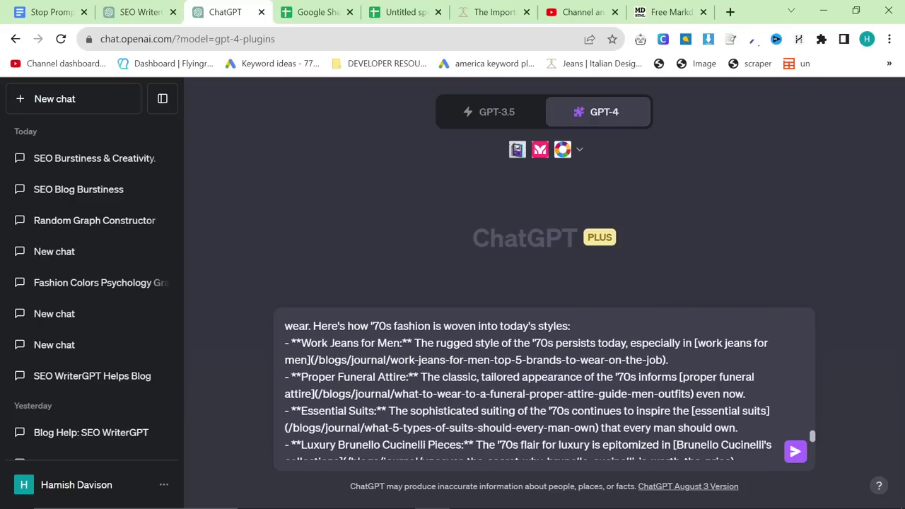
{"action": "key", "text": "Return"}
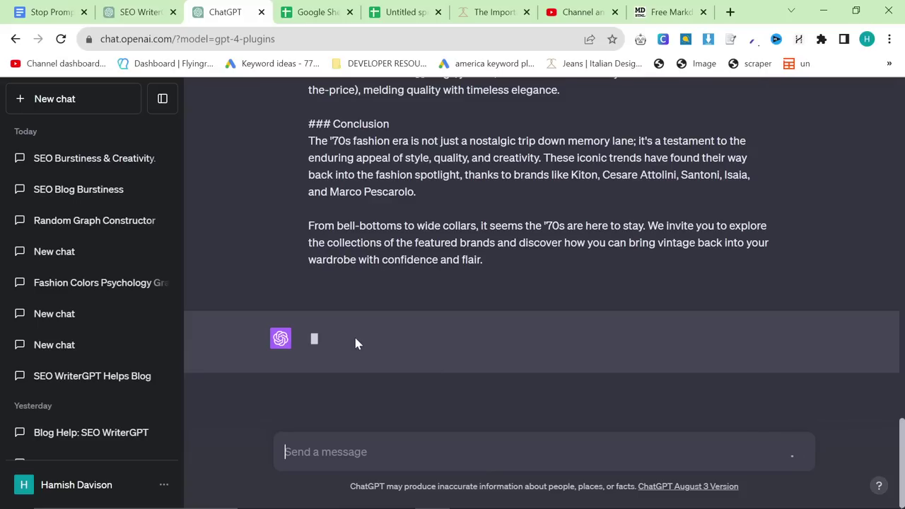
Read through the data visualization chat, from the initial plugin request to the suggested visualizations and the follow-up request to create them
{"action": "scroll", "coordinate": [436, 366], "scroll_direction": "up", "scroll_amount": 10}
{"action": "scroll", "coordinate": [436, 366], "scroll_direction": "down", "scroll_amount": 10}
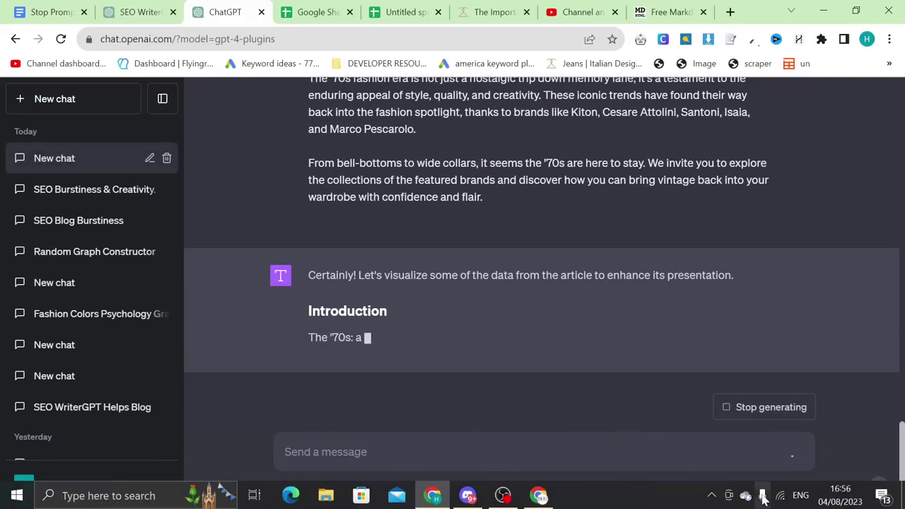
{"action": "scroll", "coordinate": [592, 365], "scroll_direction": "up", "scroll_amount": 10}
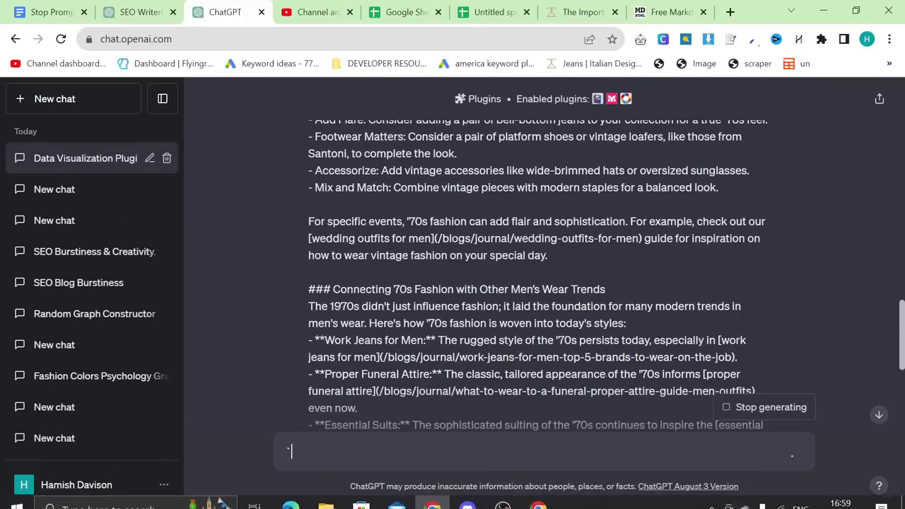
{"action": "scroll", "coordinate": [593, 365], "scroll_direction": "up", "scroll_amount": 10}
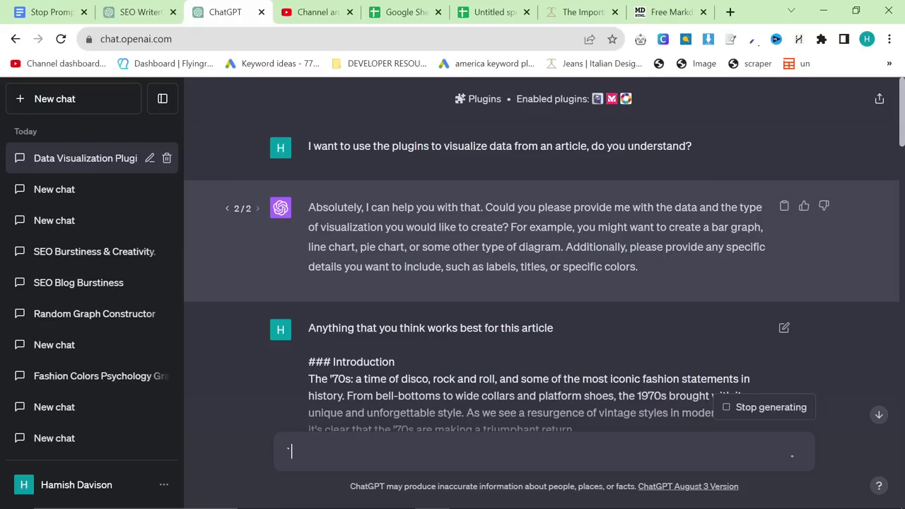
{"action": "scroll", "coordinate": [545, 254], "scroll_direction": "down", "scroll_amount": 9}
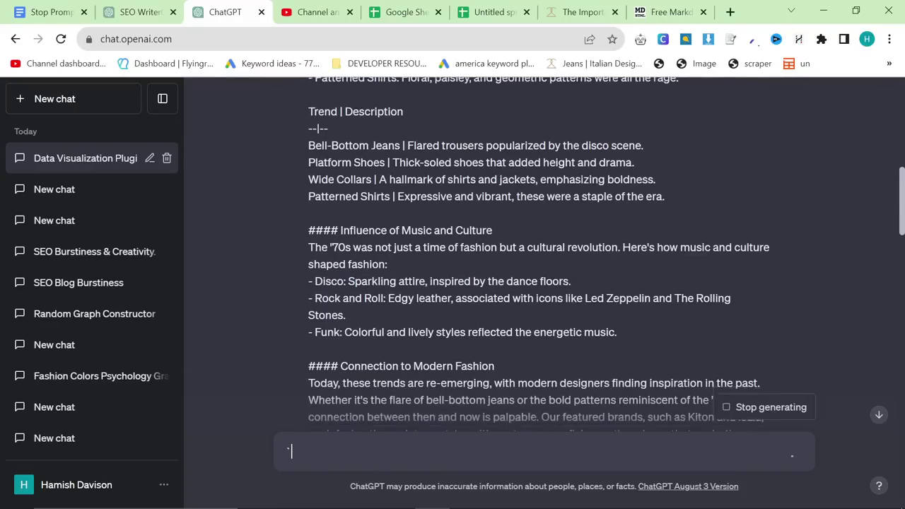
{"action": "scroll", "coordinate": [290, 451], "scroll_direction": "down", "scroll_amount": 10}
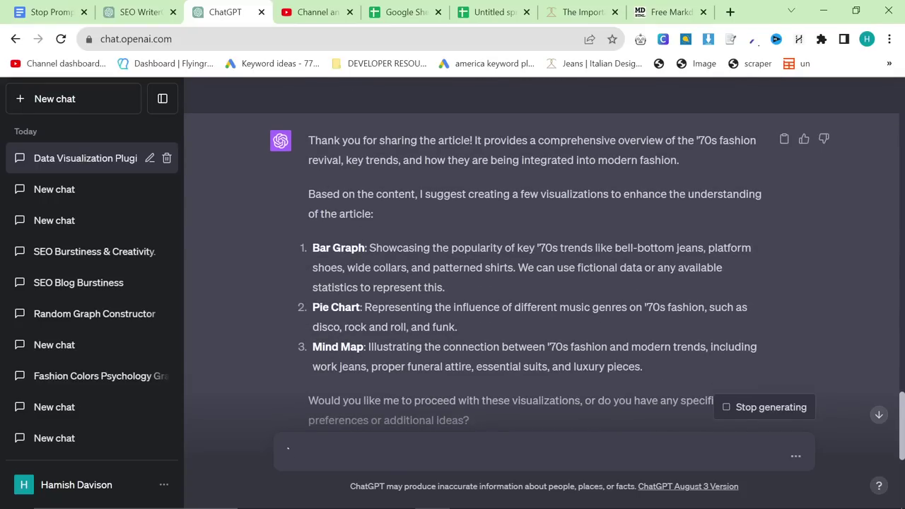
{"action": "scroll", "coordinate": [339, 353], "scroll_direction": "down", "scroll_amount": 2}
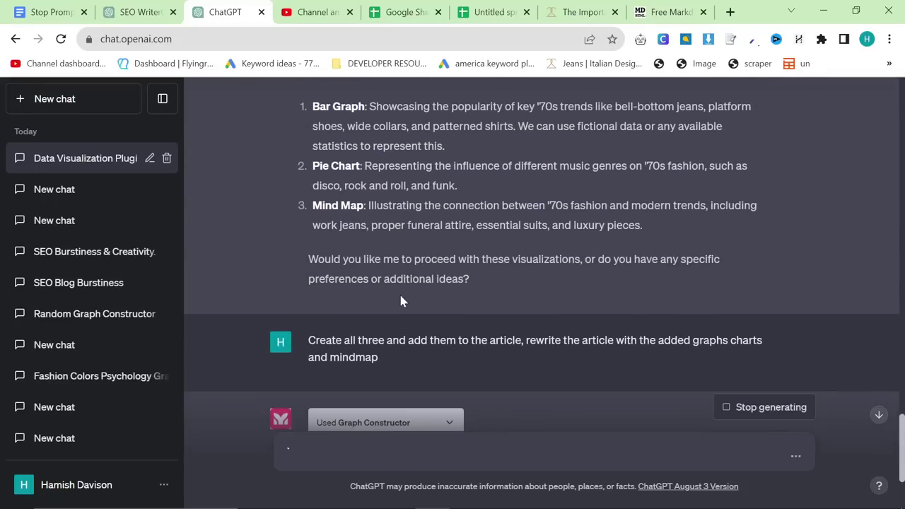
{"action": "scroll", "coordinate": [535, 269], "scroll_direction": "down", "scroll_amount": 2}
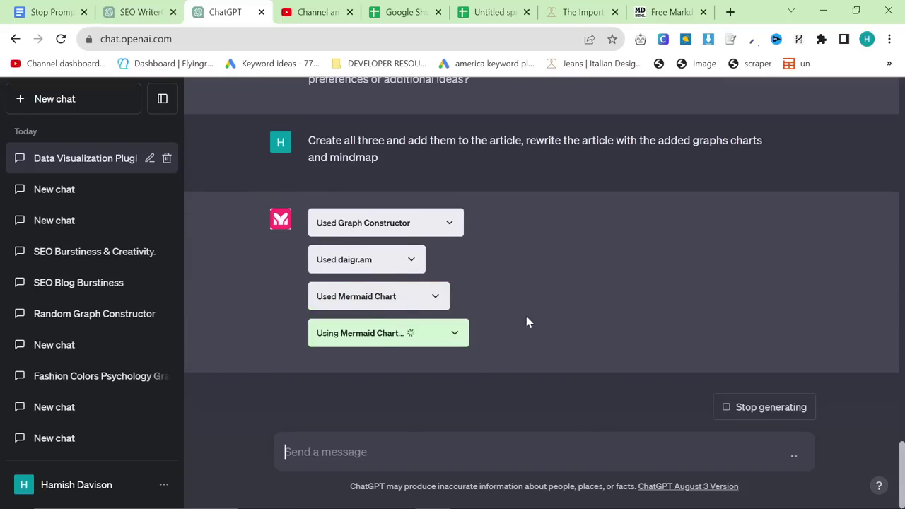
Expand the Graph Constructor, daigr.am and first Mermaid Chart calls and examine their requests and responses
{"action": "left_click", "coordinate": [448, 225]}
{"action": "scroll", "coordinate": [491, 283], "scroll_direction": "up", "scroll_amount": 3}
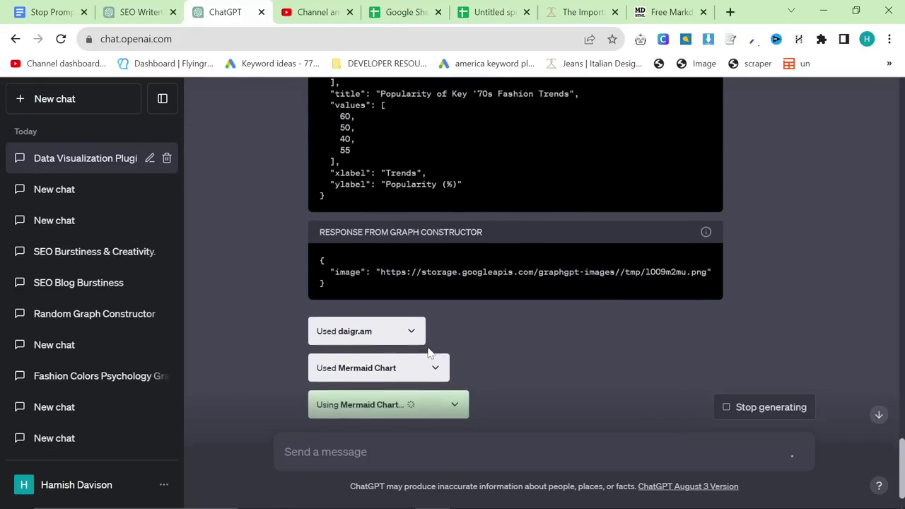
{"action": "scroll", "coordinate": [428, 346], "scroll_direction": "down", "scroll_amount": 2}
{"action": "left_click", "coordinate": [412, 330]}
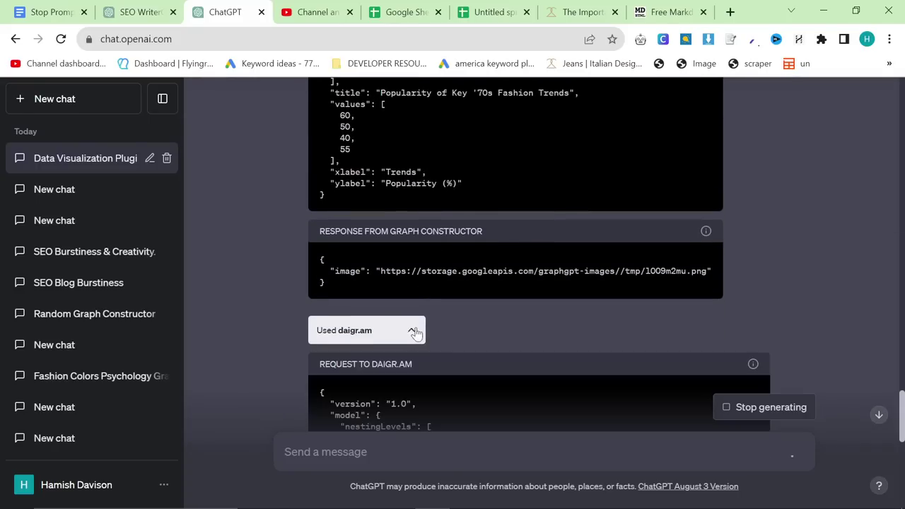
{"action": "scroll", "coordinate": [503, 357], "scroll_direction": "down", "scroll_amount": 5}
{"action": "scroll", "coordinate": [435, 321], "scroll_direction": "down", "scroll_amount": 3}
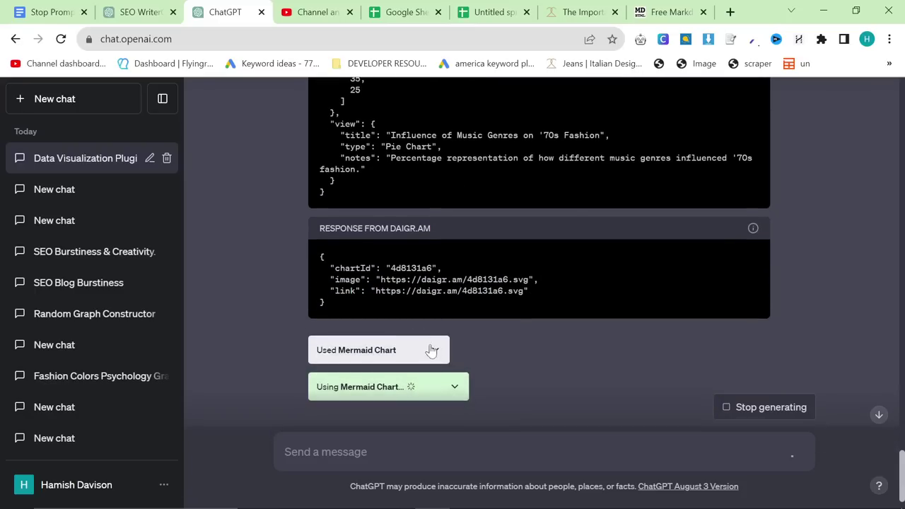
{"action": "left_click", "coordinate": [433, 350]}
{"action": "scroll", "coordinate": [493, 339], "scroll_direction": "down", "scroll_amount": 4}
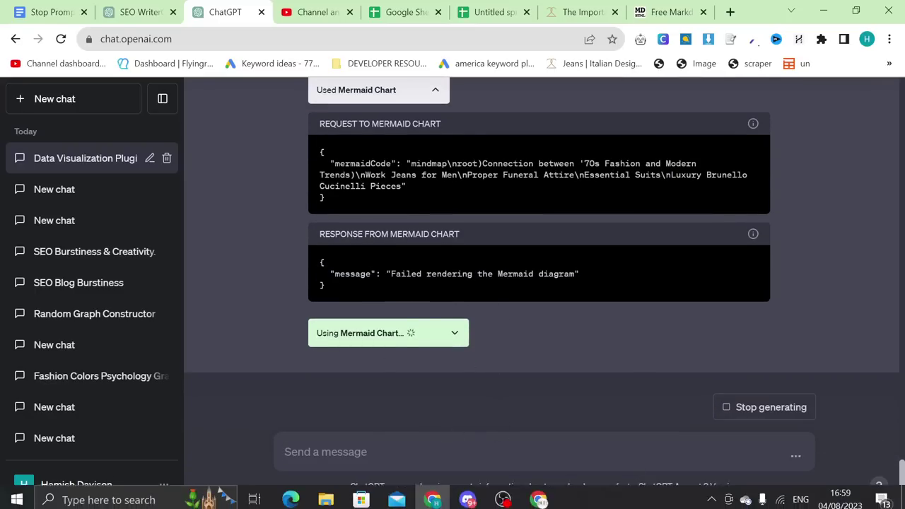
Copy the complete ChatGPT response containing the rewritten article with the added visualizations
{"action": "scroll", "coordinate": [614, 320], "scroll_direction": "up", "scroll_amount": 20}
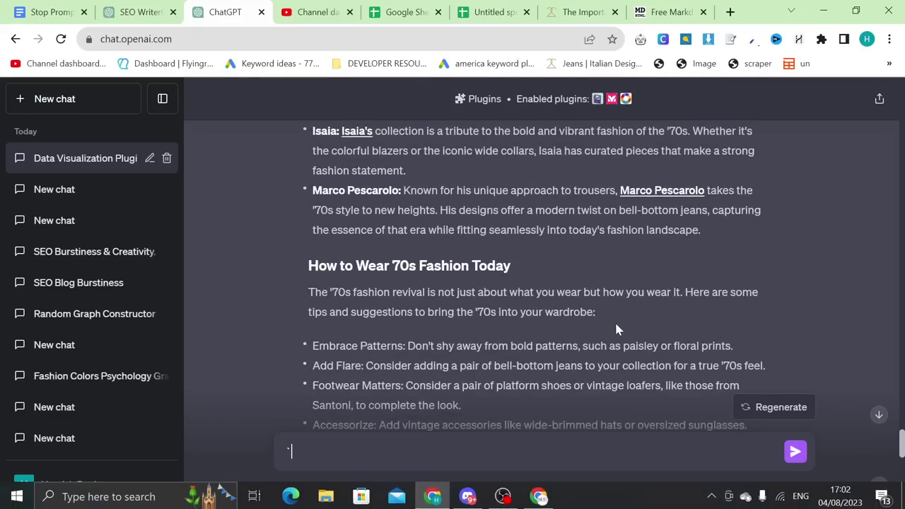
{"action": "scroll", "coordinate": [681, 327], "scroll_direction": "down", "scroll_amount": 1}
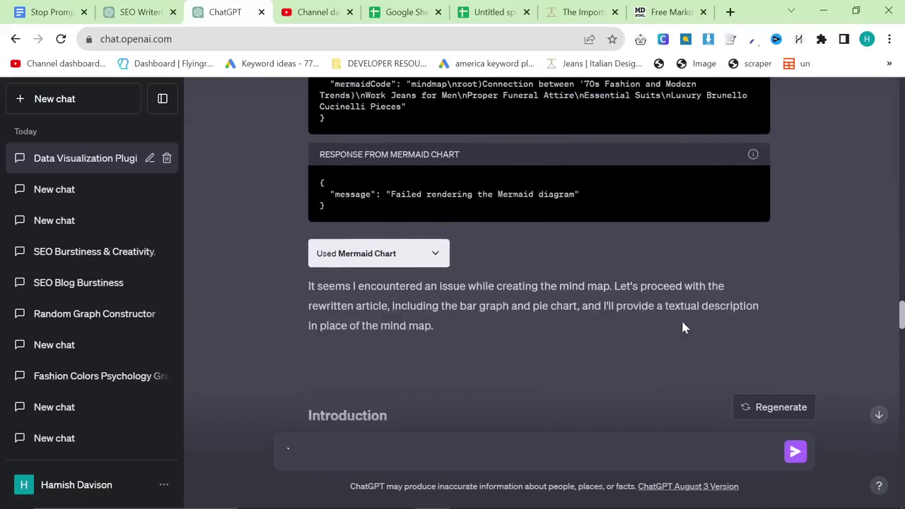
{"action": "scroll", "coordinate": [696, 311], "scroll_direction": "up", "scroll_amount": 15}
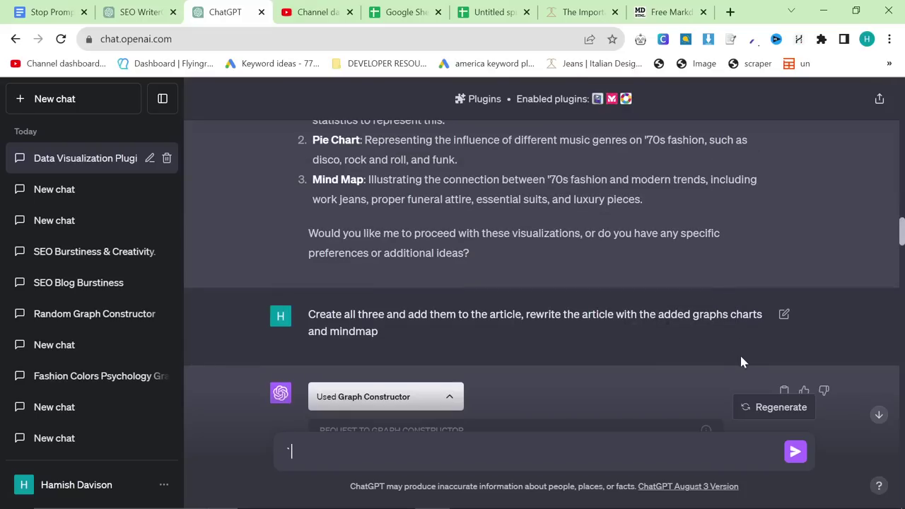
{"action": "left_click", "coordinate": [784, 390]}
Switch to the Markdown to HTML converter and replace all its Markdown with the copied article
{"action": "scroll", "coordinate": [648, 313], "scroll_direction": "down", "scroll_amount": 4}
{"action": "scroll", "coordinate": [468, 307], "scroll_direction": "down", "scroll_amount": 2}
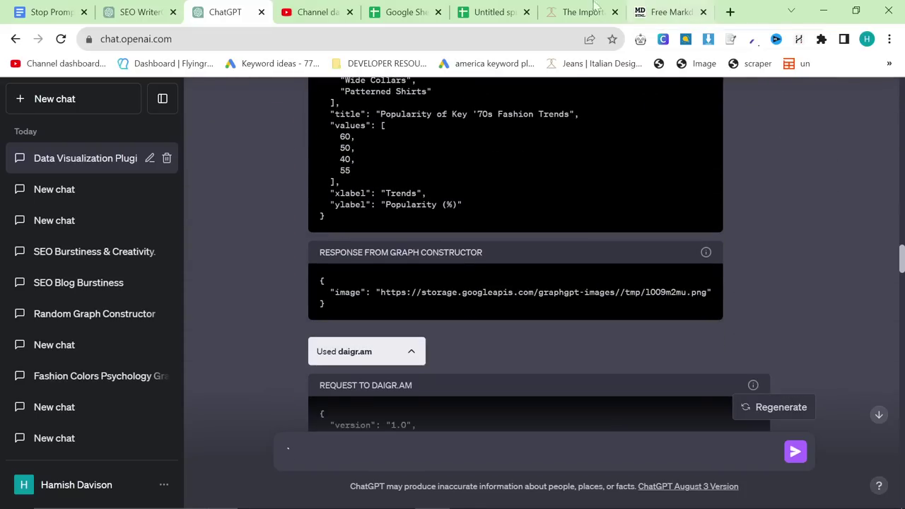
{"action": "left_click", "coordinate": [654, 6]}
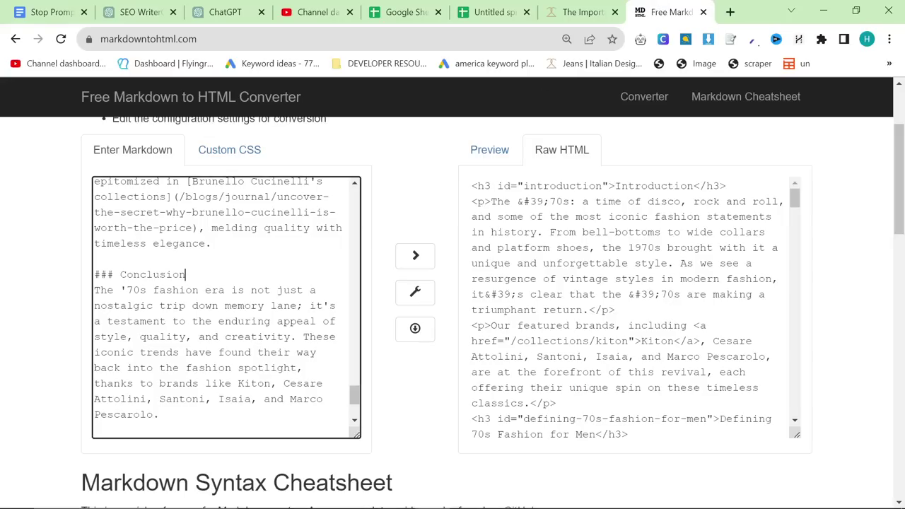
{"action": "key", "text": "ctrl+a"}
{"action": "key", "text": "ctrl+v"}
{"action": "scroll", "coordinate": [226, 304], "scroll_direction": "up", "scroll_amount": 15}
{"action": "scroll", "coordinate": [226, 304], "scroll_direction": "up", "scroll_amount": 10}
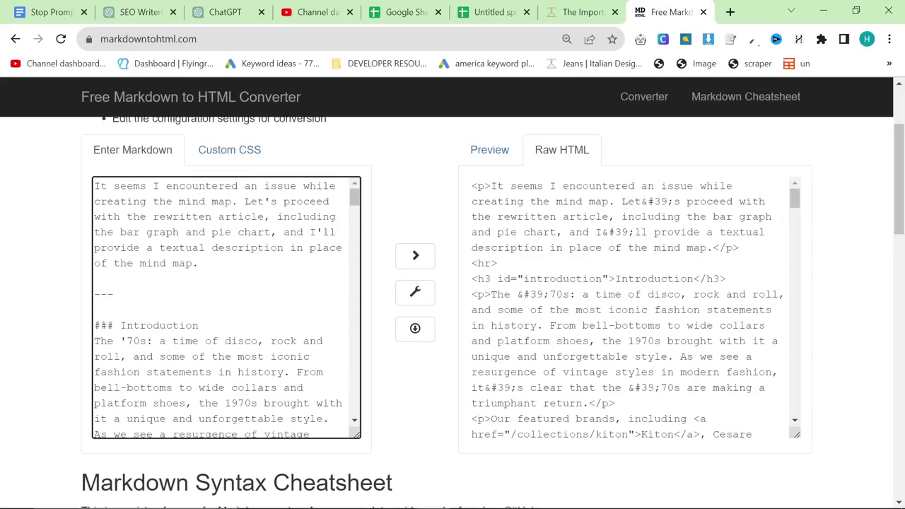
Delete ChatGPT's opening remark about the mind map issue and its closing offer of assistance from the Markdown
{"action": "left_click_drag", "start_coordinate": [200, 263], "coordinate": [95, 185]}
{"action": "key", "text": "BackSpace"}
{"action": "scroll", "coordinate": [360, 427], "scroll_direction": "down", "scroll_amount": 15}
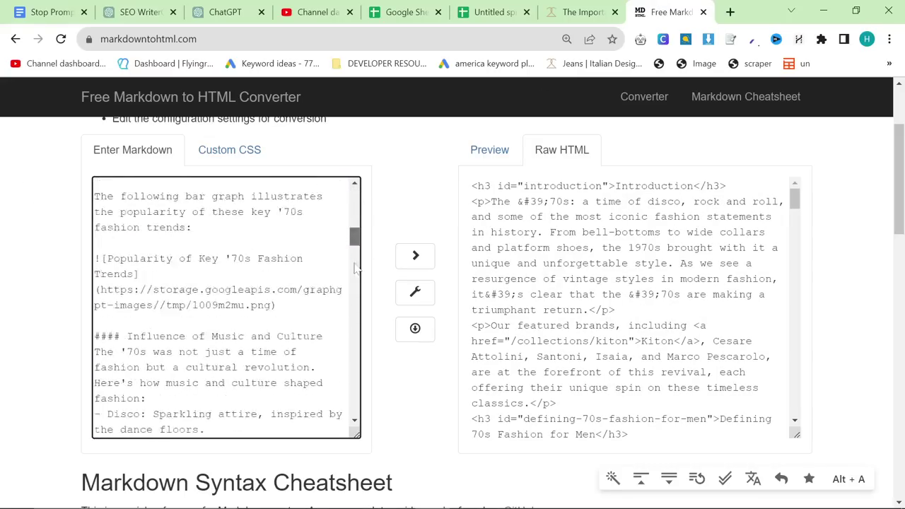
{"action": "left_click_drag", "start_coordinate": [255, 413], "coordinate": [94, 350]}
{"action": "key", "text": "BackSpace"}
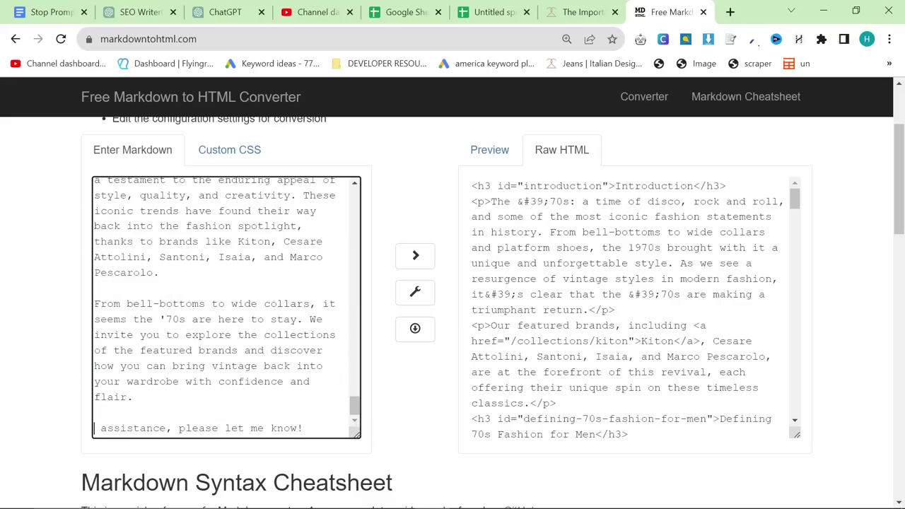
{"action": "left_click_drag", "start_coordinate": [304, 429], "coordinate": [92, 429]}
{"action": "key", "text": "BackSpace"}
Examine the rendered preview of the article, including the bar graph and the section on key brands
{"action": "scroll", "coordinate": [383, 351], "scroll_direction": "down", "scroll_amount": 5}
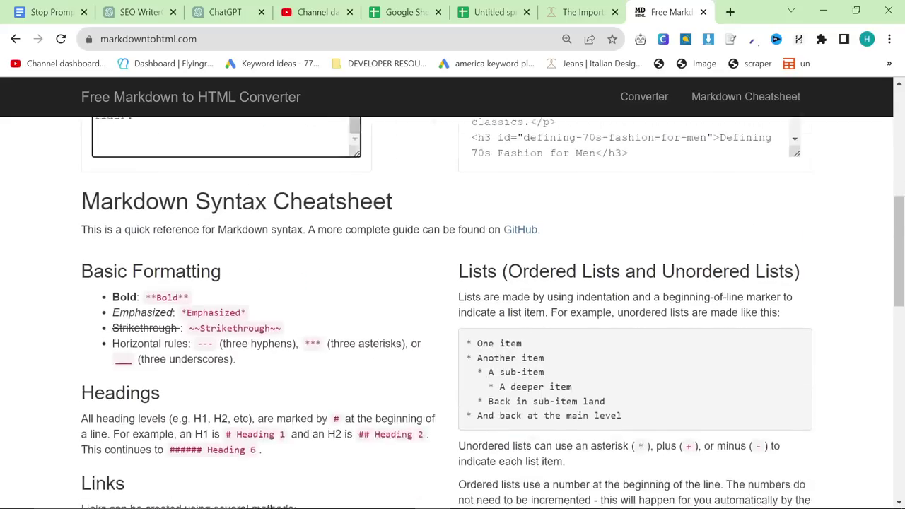
{"action": "scroll", "coordinate": [384, 352], "scroll_direction": "up", "scroll_amount": 2}
{"action": "scroll", "coordinate": [384, 352], "scroll_direction": "up", "scroll_amount": 2}
{"action": "left_click", "coordinate": [490, 149]}
{"action": "scroll", "coordinate": [629, 297], "scroll_direction": "down", "scroll_amount": 6}
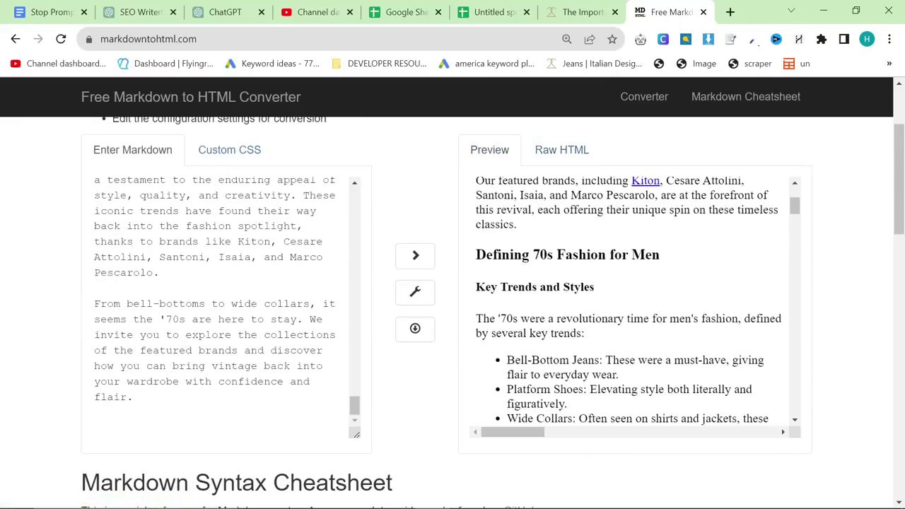
{"action": "scroll", "coordinate": [582, 283], "scroll_direction": "down", "scroll_amount": 10}
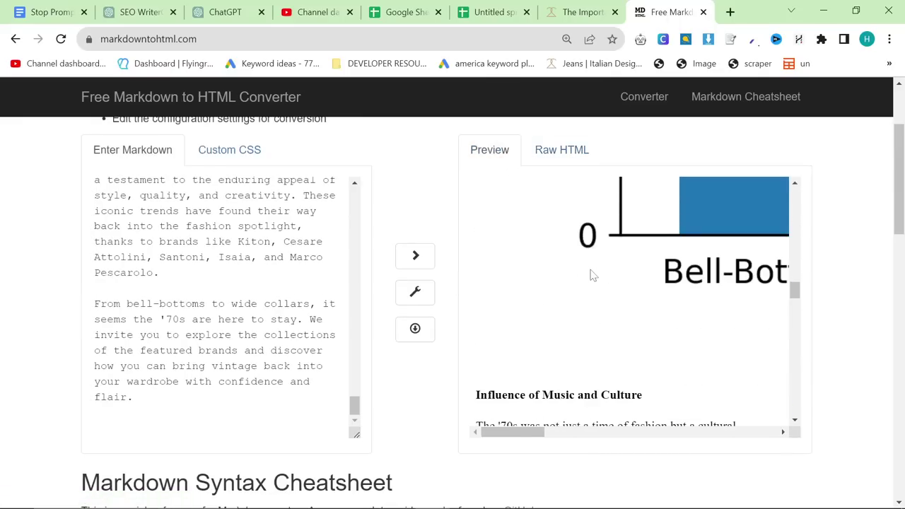
{"action": "scroll", "coordinate": [592, 276], "scroll_direction": "down", "scroll_amount": 4}
{"action": "scroll", "coordinate": [565, 251], "scroll_direction": "up", "scroll_amount": 3}
{"action": "scroll", "coordinate": [566, 251], "scroll_direction": "down", "scroll_amount": 7}
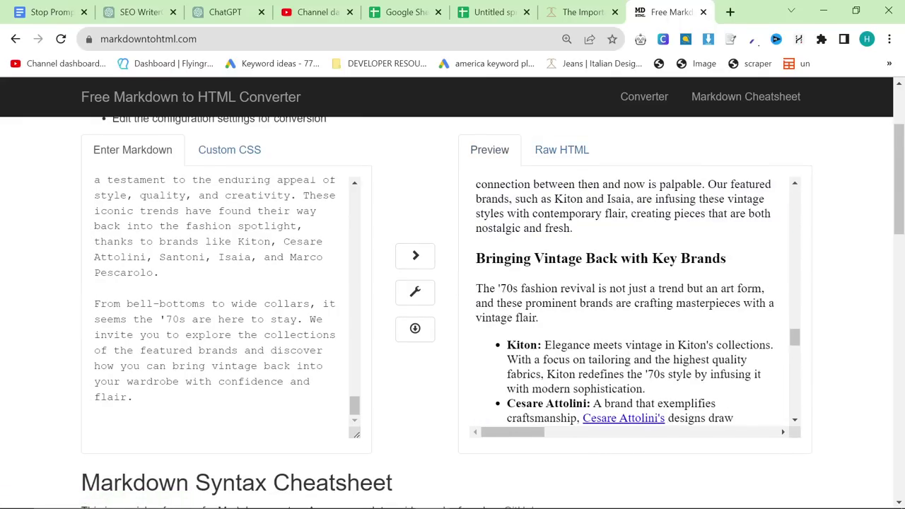
{"action": "scroll", "coordinate": [634, 294], "scroll_direction": "up", "scroll_amount": 8}
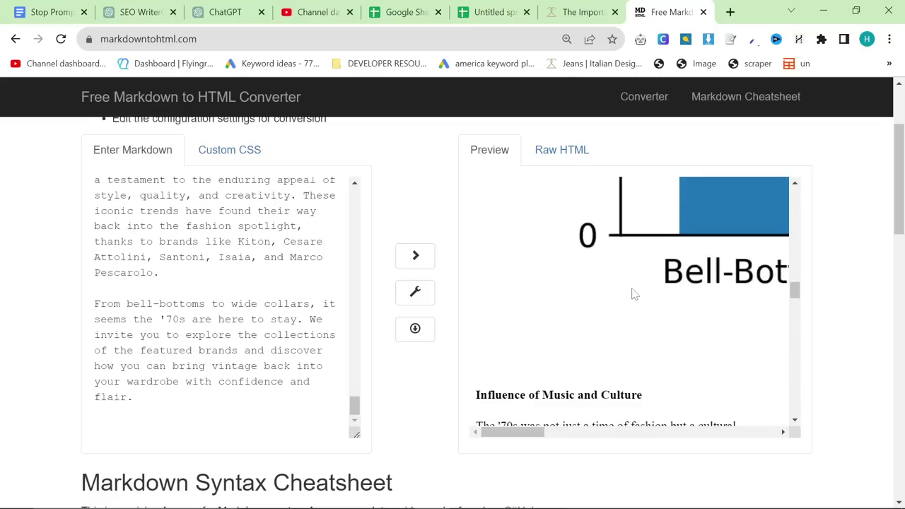
{"action": "scroll", "coordinate": [634, 294], "scroll_direction": "up", "scroll_amount": 15}
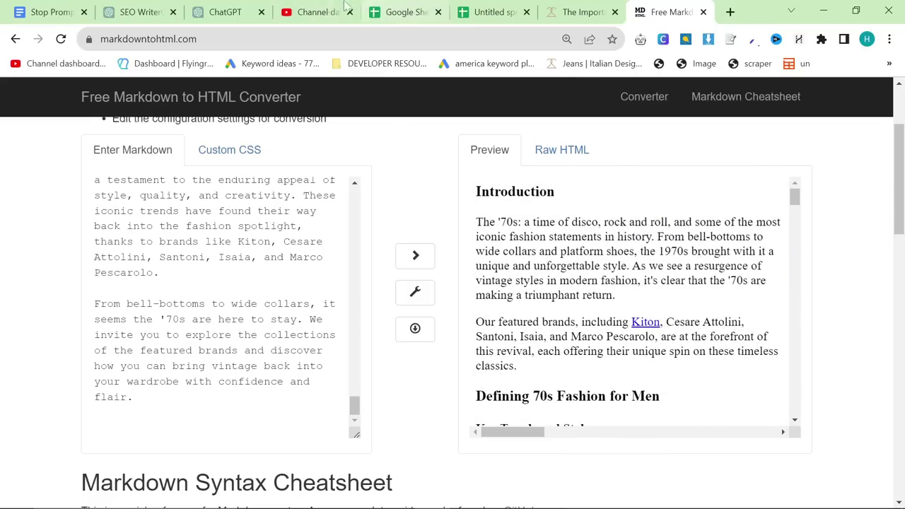
Switch to ChatGPT and copy the Trend and Description table from the original article's Key Trends and Styles section
{"action": "left_click", "coordinate": [225, 12]}
{"action": "scroll", "coordinate": [495, 273], "scroll_direction": "down", "scroll_amount": 10}
{"action": "scroll", "coordinate": [483, 269], "scroll_direction": "up", "scroll_amount": 15}
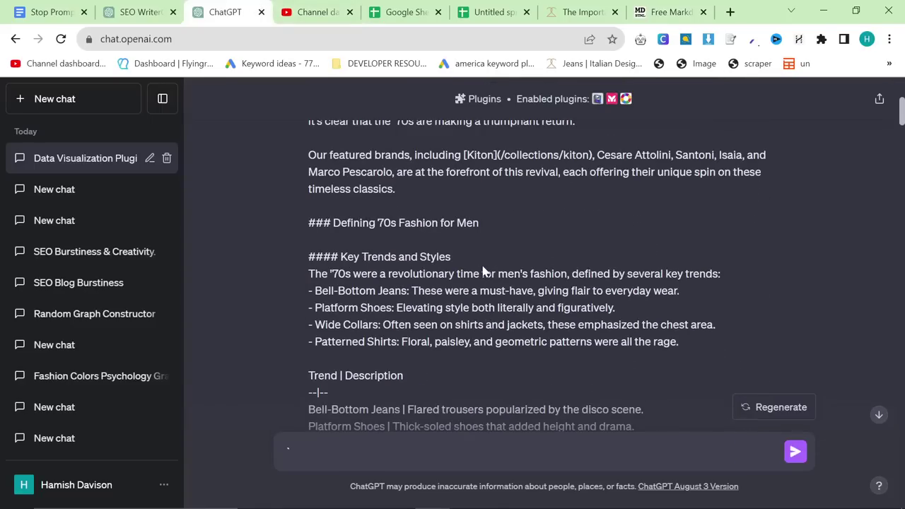
{"action": "scroll", "coordinate": [453, 272], "scroll_direction": "down", "scroll_amount": 12}
{"action": "scroll", "coordinate": [438, 269], "scroll_direction": "up", "scroll_amount": 3}
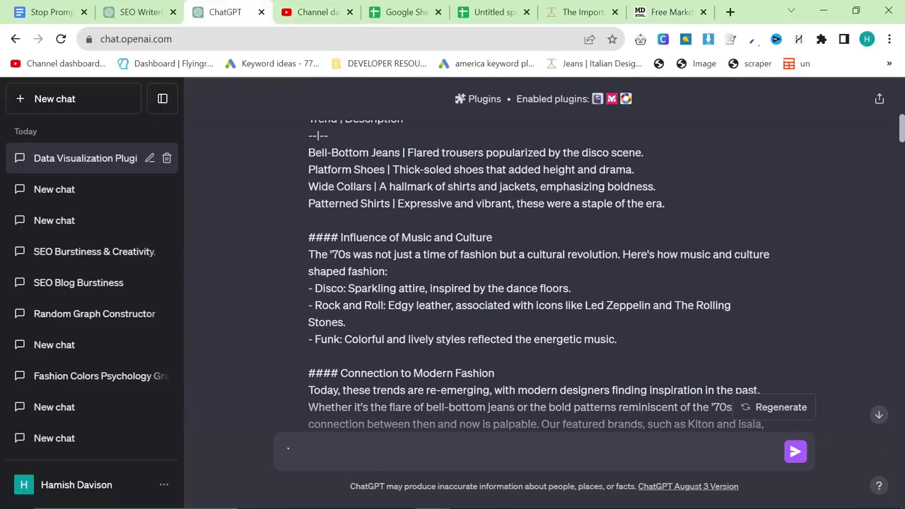
{"action": "left_click_drag", "start_coordinate": [666, 345], "coordinate": [308, 270]}
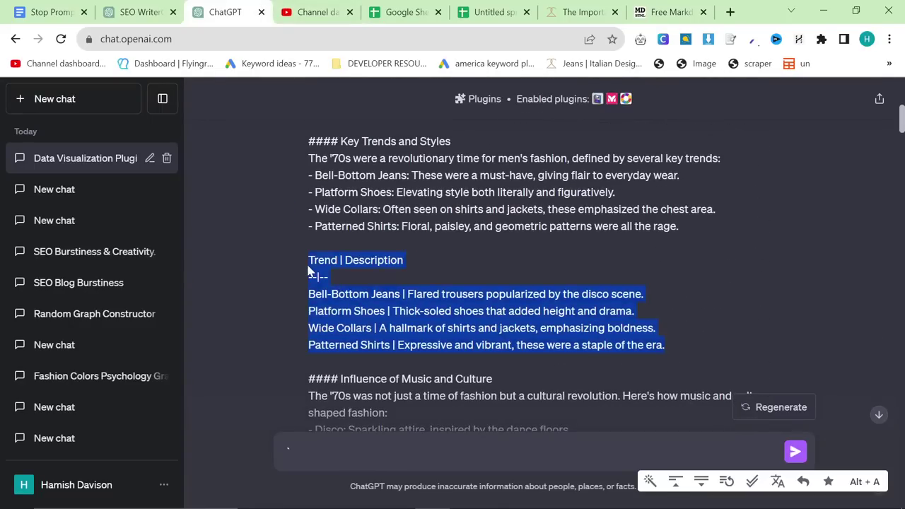
In the Markdown converter, insert the copied table above the "Bringing Vintage Back with Key Brands" heading and check its rendering in the preview
{"action": "left_click", "coordinate": [658, 12]}
{"action": "scroll", "coordinate": [226, 297], "scroll_direction": "up", "scroll_amount": 10}
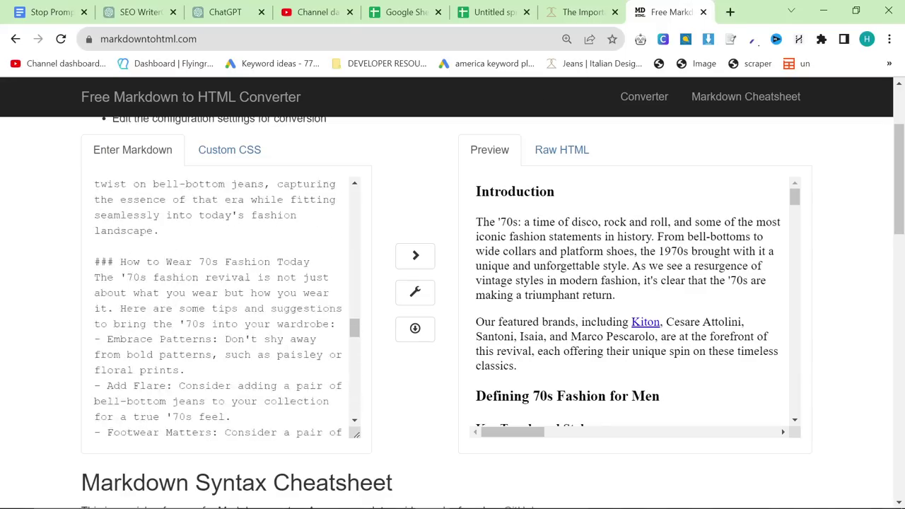
{"action": "scroll", "coordinate": [226, 304], "scroll_direction": "up", "scroll_amount": 4}
{"action": "scroll", "coordinate": [226, 304], "scroll_direction": "down", "scroll_amount": 6}
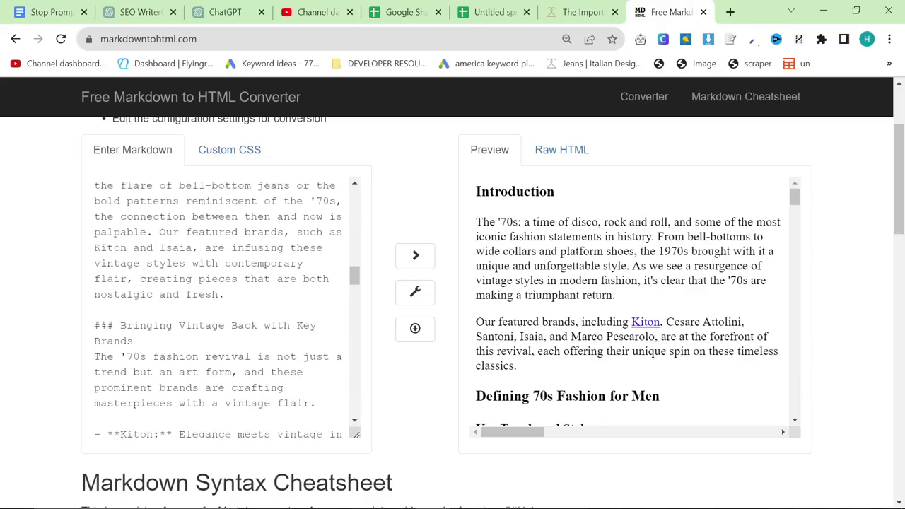
{"action": "scroll", "coordinate": [226, 304], "scroll_direction": "up", "scroll_amount": 2}
{"action": "left_click", "coordinate": [225, 417]}
{"action": "scroll", "coordinate": [224, 418], "scroll_direction": "down", "scroll_amount": 5}
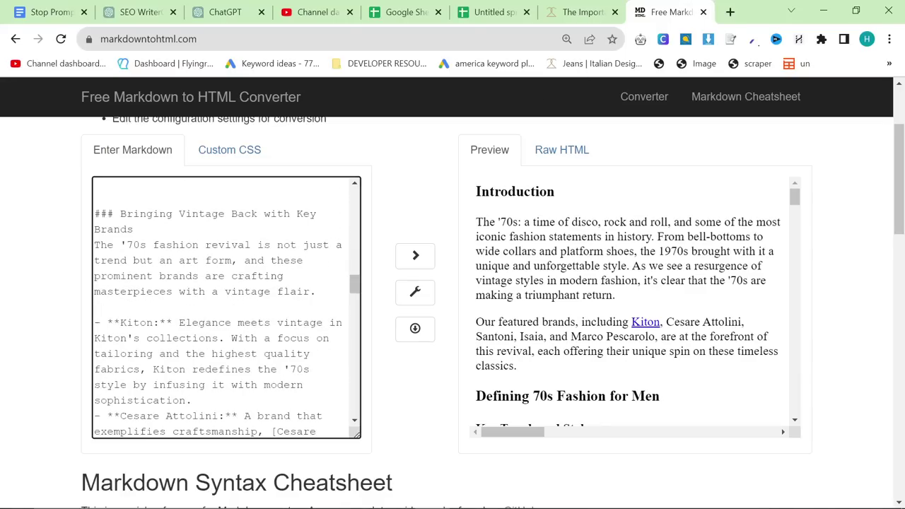
{"action": "scroll", "coordinate": [224, 418], "scroll_direction": "up", "scroll_amount": 3}
{"action": "scroll", "coordinate": [593, 277], "scroll_direction": "down", "scroll_amount": 10}
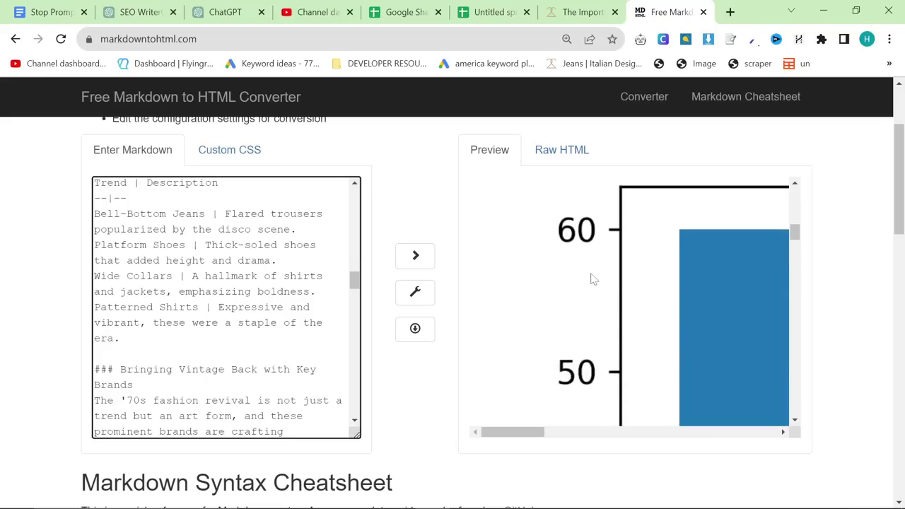
{"action": "scroll", "coordinate": [592, 277], "scroll_direction": "down", "scroll_amount": 15}
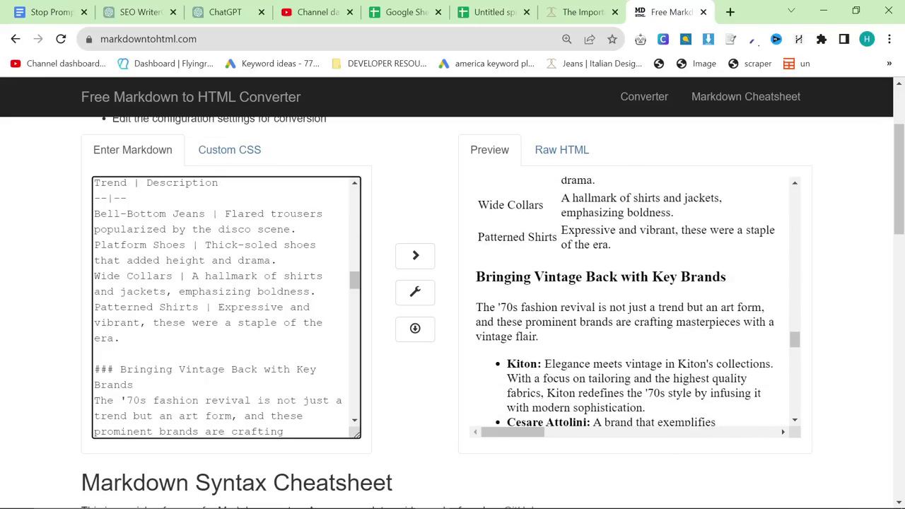
Compare the converted raw HTML with the rendered preview, down to the bar graph
{"action": "left_click", "coordinate": [561, 150]}
{"action": "key", "text": "ctrl+a"}
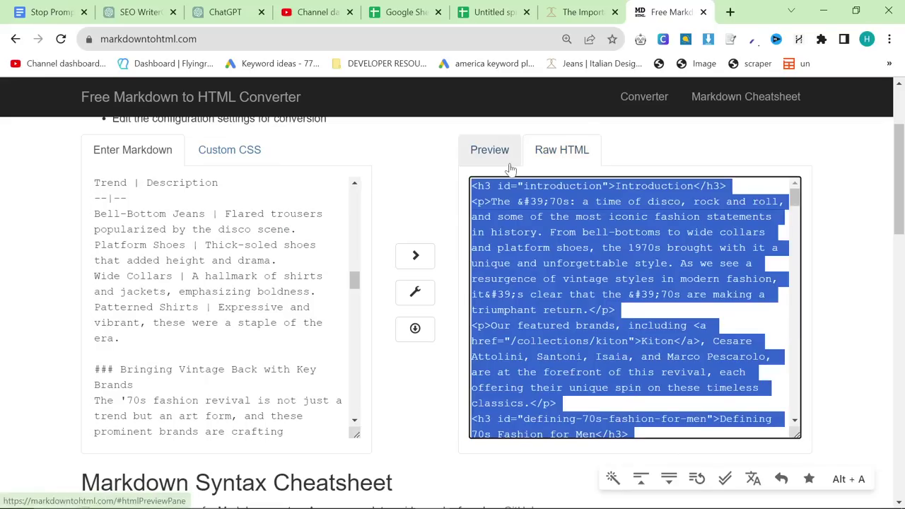
{"action": "left_click", "coordinate": [489, 150]}
{"action": "scroll", "coordinate": [572, 202], "scroll_direction": "down", "scroll_amount": 3}
{"action": "scroll", "coordinate": [631, 269], "scroll_direction": "down", "scroll_amount": 5}
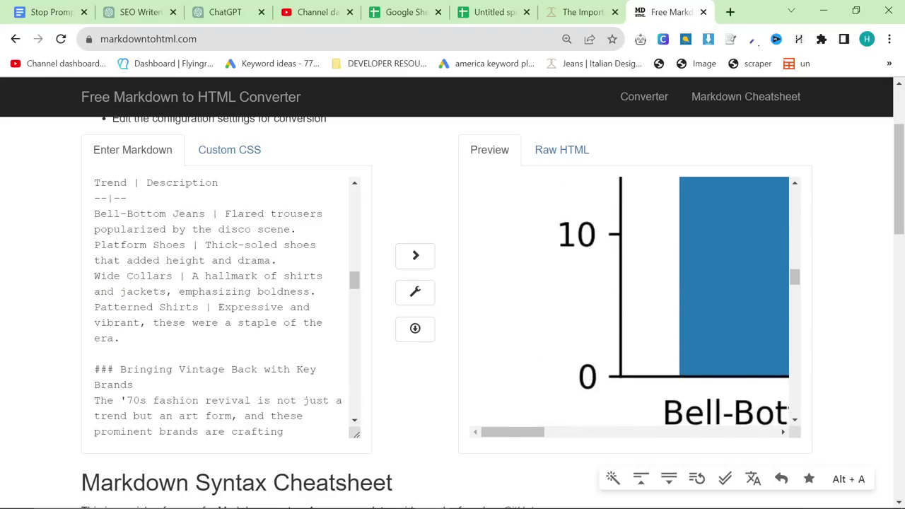
{"action": "scroll", "coordinate": [219, 304], "scroll_direction": "down", "scroll_amount": 3}
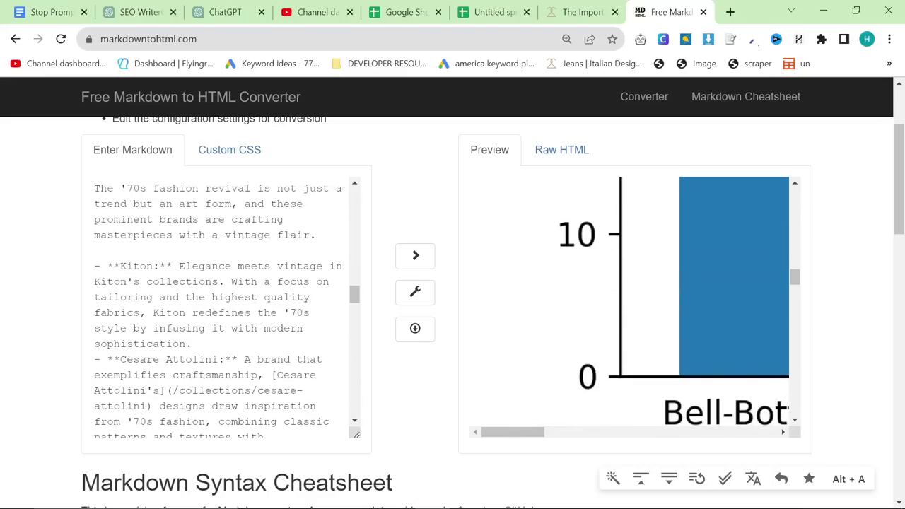
{"action": "scroll", "coordinate": [220, 304], "scroll_direction": "up", "scroll_amount": 3}
Select all of the raw HTML output and review the Markdown's sections on key brands and other menswear trends
{"action": "left_click", "coordinate": [549, 150]}
{"action": "key", "text": "ctrl+a"}
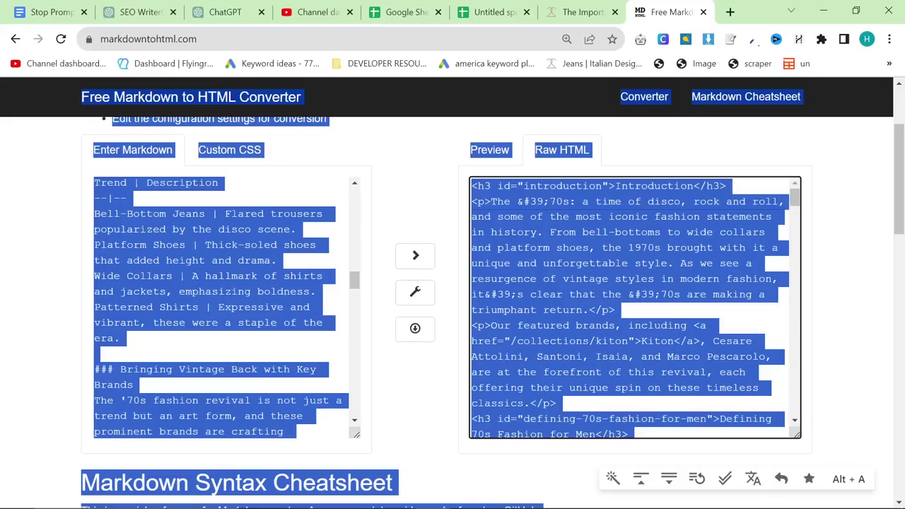
{"action": "key", "text": "ctrl+a"}
{"action": "scroll", "coordinate": [226, 304], "scroll_direction": "down", "scroll_amount": 6}
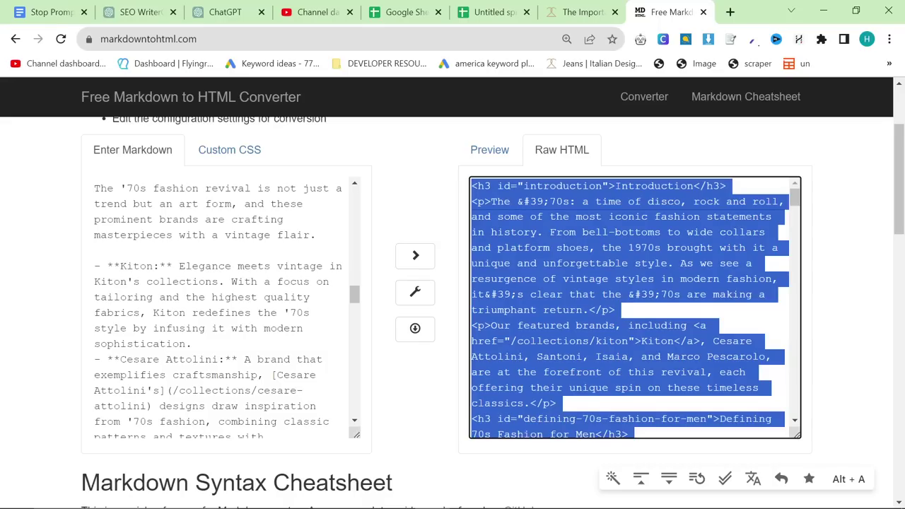
{"action": "scroll", "coordinate": [219, 304], "scroll_direction": "down", "scroll_amount": 4}
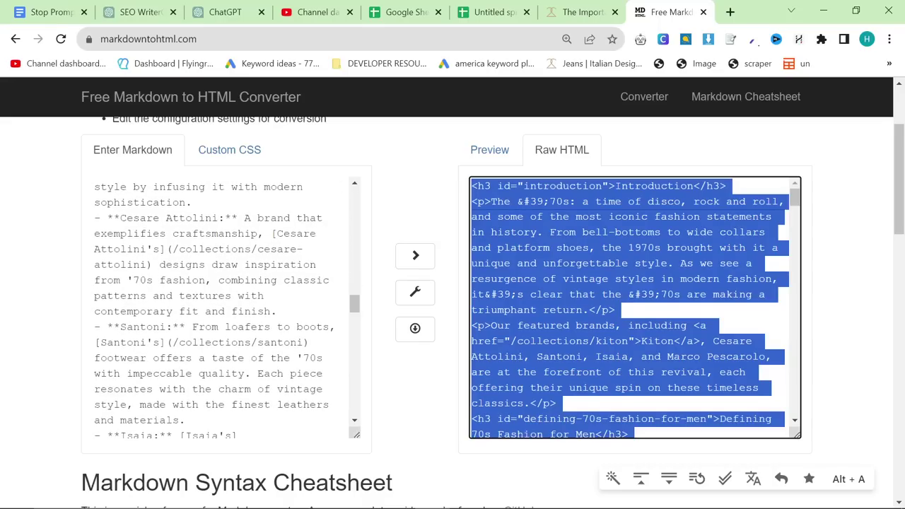
{"action": "scroll", "coordinate": [227, 304], "scroll_direction": "down", "scroll_amount": 10}
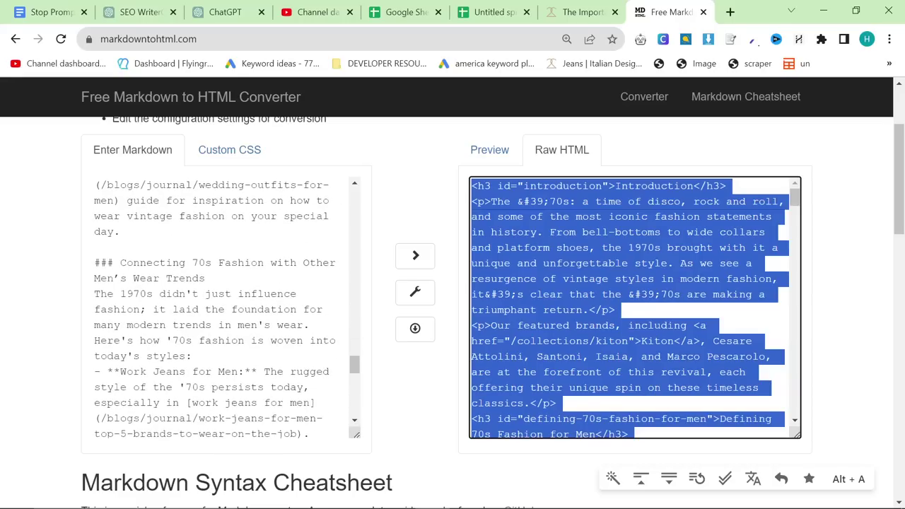
{"action": "scroll", "coordinate": [227, 304], "scroll_direction": "down", "scroll_amount": 3}
Copy the entire rendered preview of the article and paste it into a new Google Docs document
{"action": "left_click", "coordinate": [489, 150]}
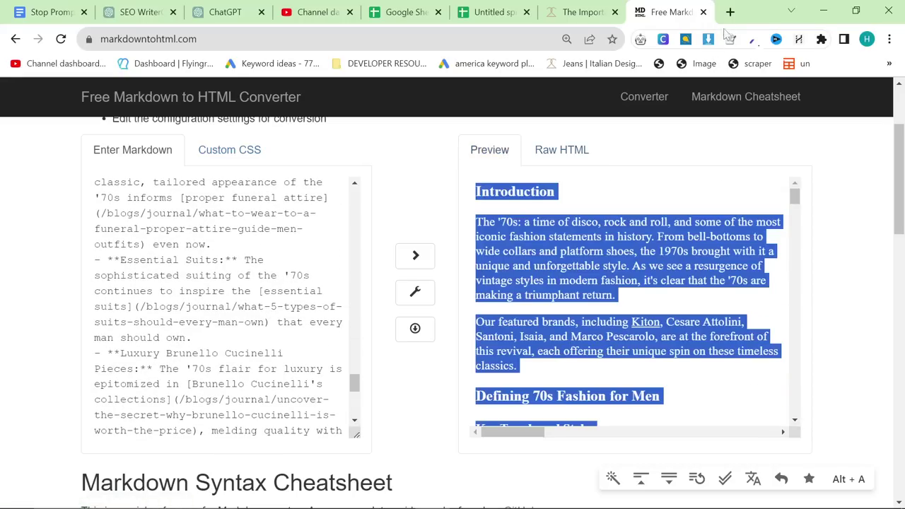
{"action": "left_click", "coordinate": [731, 12]}
{"action": "key", "text": "Down"}
{"action": "key", "text": "Return"}
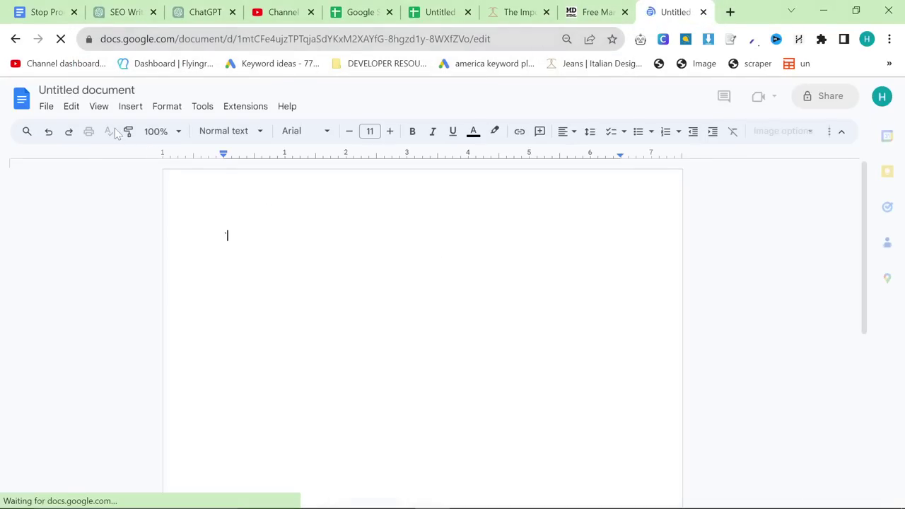
{"action": "key", "text": "ctrl+v"}
Check the pasted article's word count
{"action": "left_click", "coordinate": [203, 106]}
{"action": "left_click", "coordinate": [250, 148]}
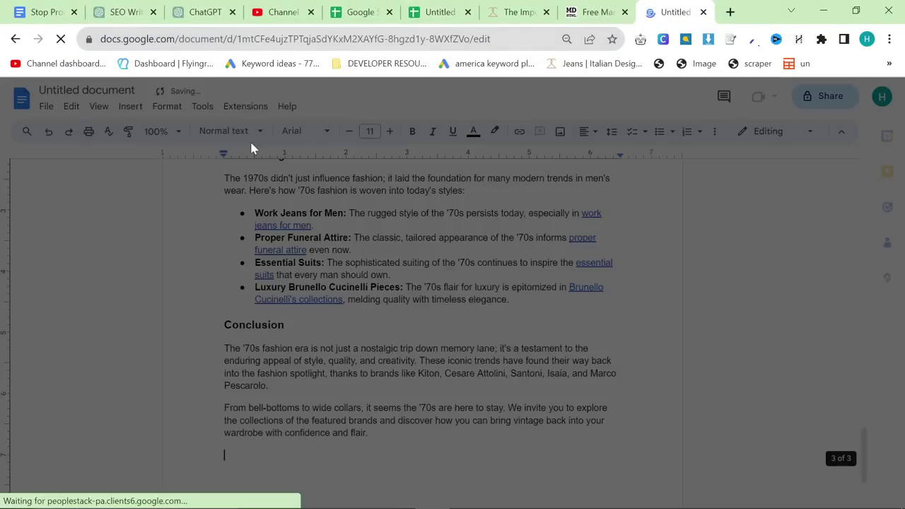
{"action": "left_click", "coordinate": [513, 396]}
Remove the stray backtick before the Introduction heading at the start of the document
{"action": "scroll", "coordinate": [394, 360], "scroll_direction": "up", "scroll_amount": 5}
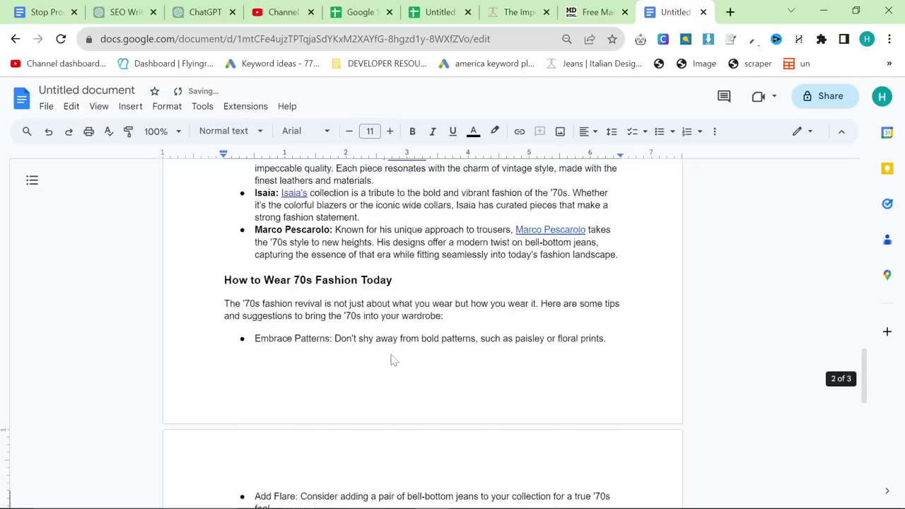
{"action": "scroll", "coordinate": [393, 361], "scroll_direction": "up", "scroll_amount": 15}
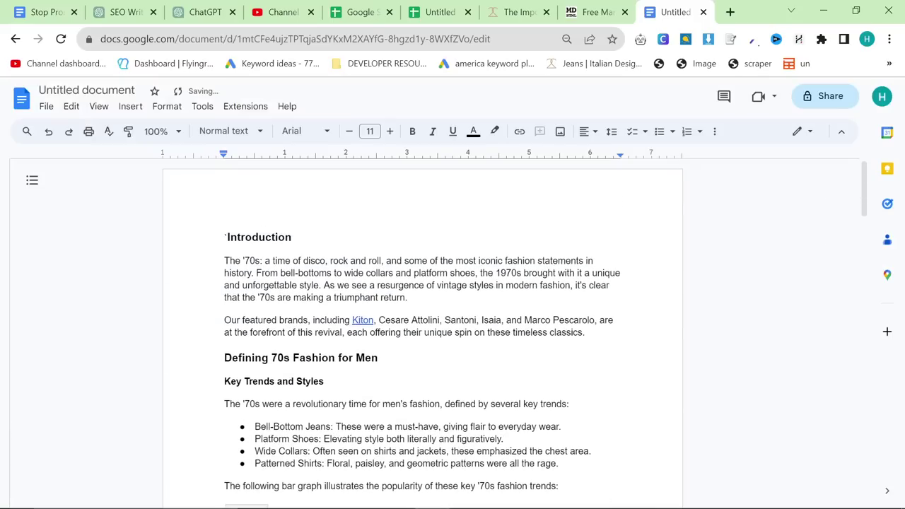
{"action": "key", "text": "BackSpace"}
Review the document from the bar graph and pie chart positions through the trend table to the conclusion
{"action": "scroll", "coordinate": [422, 318], "scroll_direction": "down", "scroll_amount": 6}
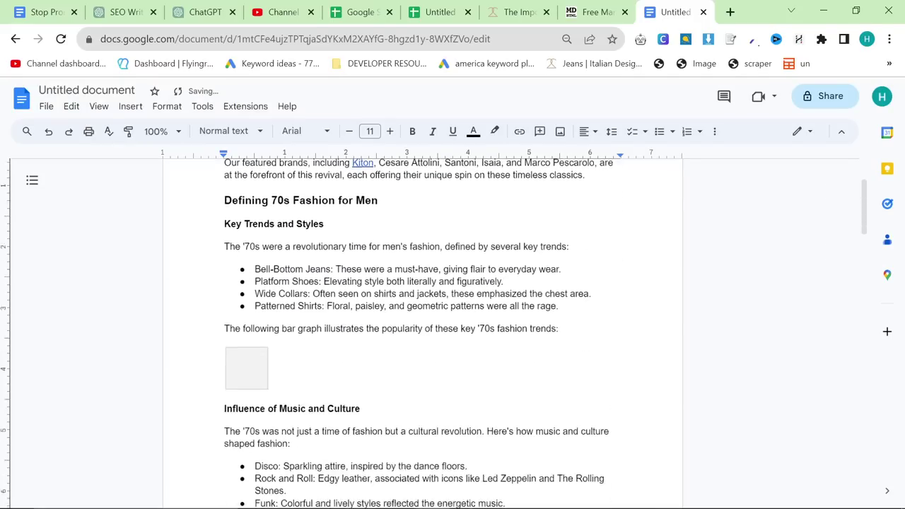
{"action": "scroll", "coordinate": [422, 318], "scroll_direction": "down", "scroll_amount": 1}
{"action": "scroll", "coordinate": [422, 318], "scroll_direction": "up", "scroll_amount": 2}
{"action": "scroll", "coordinate": [422, 318], "scroll_direction": "down", "scroll_amount": 6}
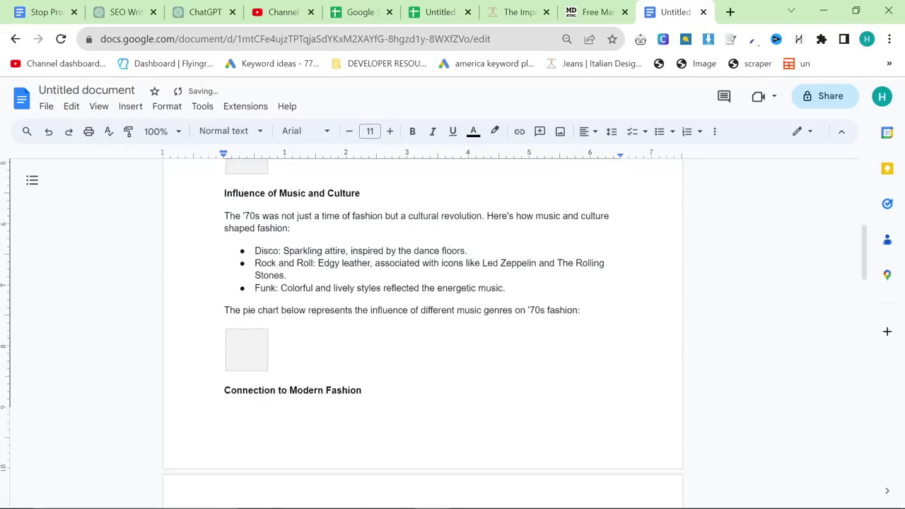
{"action": "scroll", "coordinate": [422, 318], "scroll_direction": "down", "scroll_amount": 4}
{"action": "scroll", "coordinate": [422, 318], "scroll_direction": "up", "scroll_amount": 5}
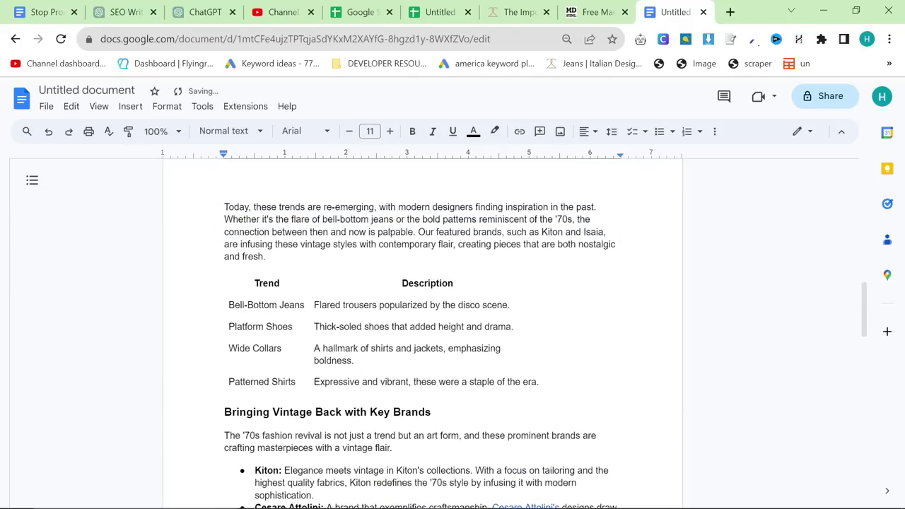
{"action": "scroll", "coordinate": [423, 318], "scroll_direction": "down", "scroll_amount": 3}
{"action": "scroll", "coordinate": [422, 318], "scroll_direction": "down", "scroll_amount": 10}
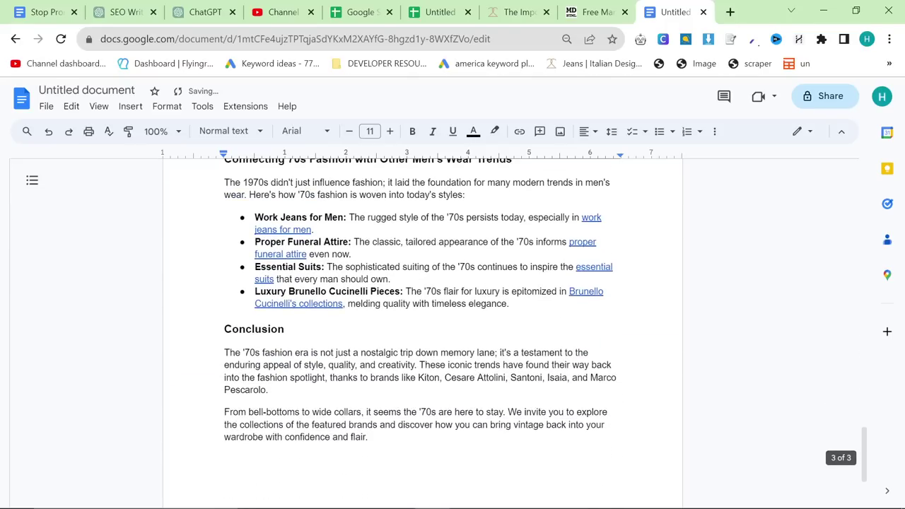